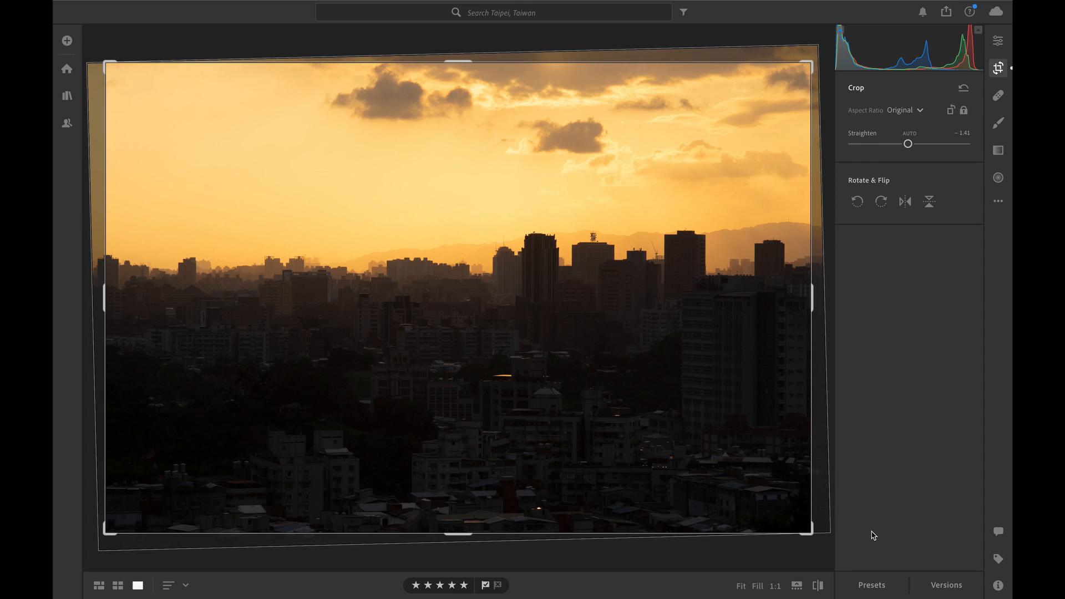
Leave cropping and, in the photo's light adjustments, set Contrast to +51 and Blacks to +91.
{"action": "key", "text": "e"}
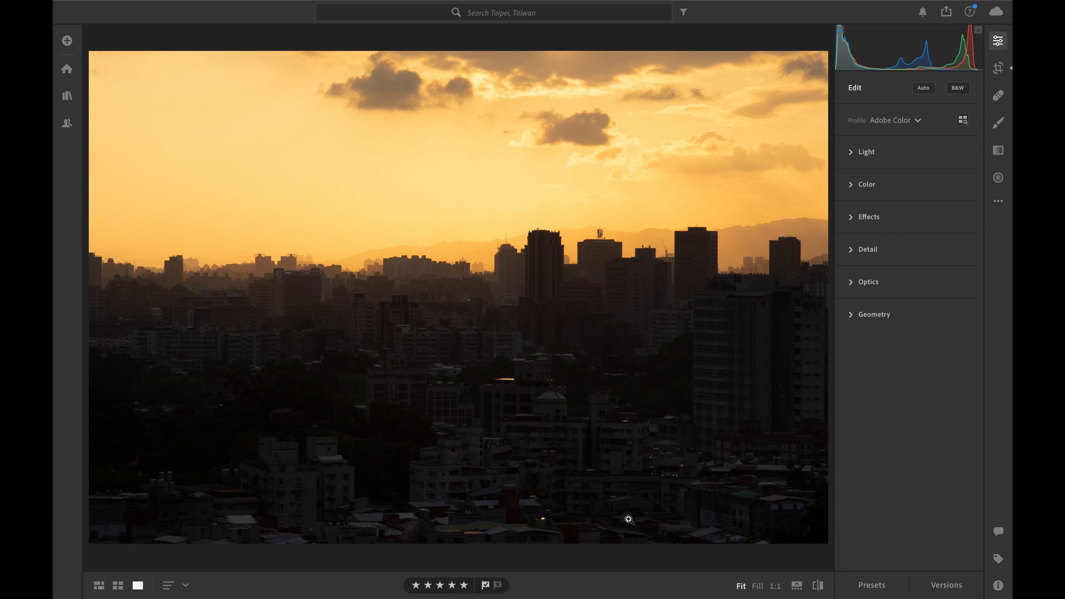
{"action": "left_click", "coordinate": [866, 152]}
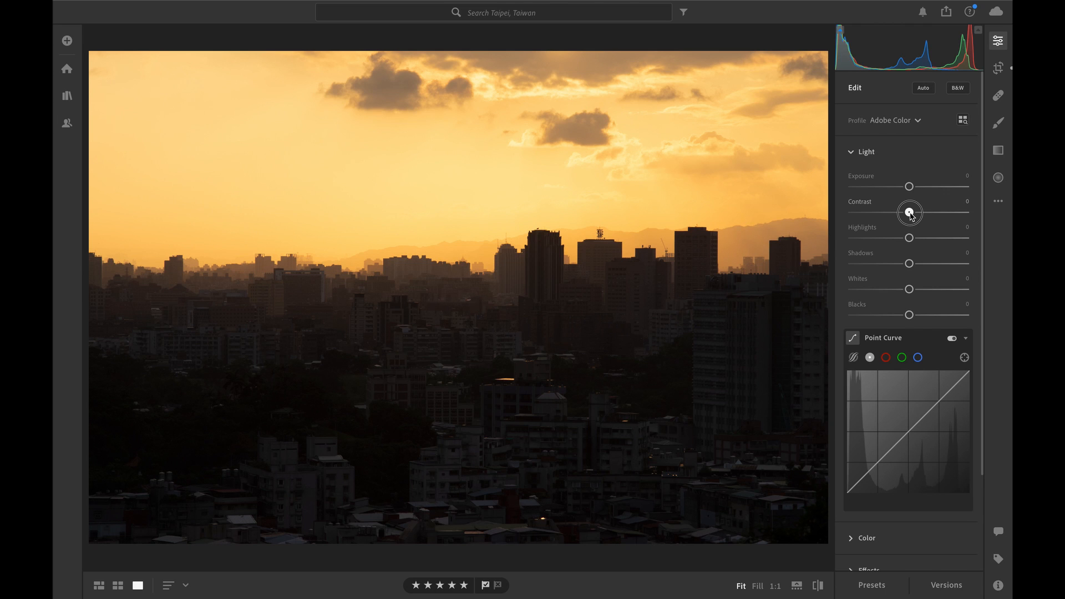
{"action": "left_click_drag", "start_coordinate": [911, 216], "coordinate": [939, 220]}
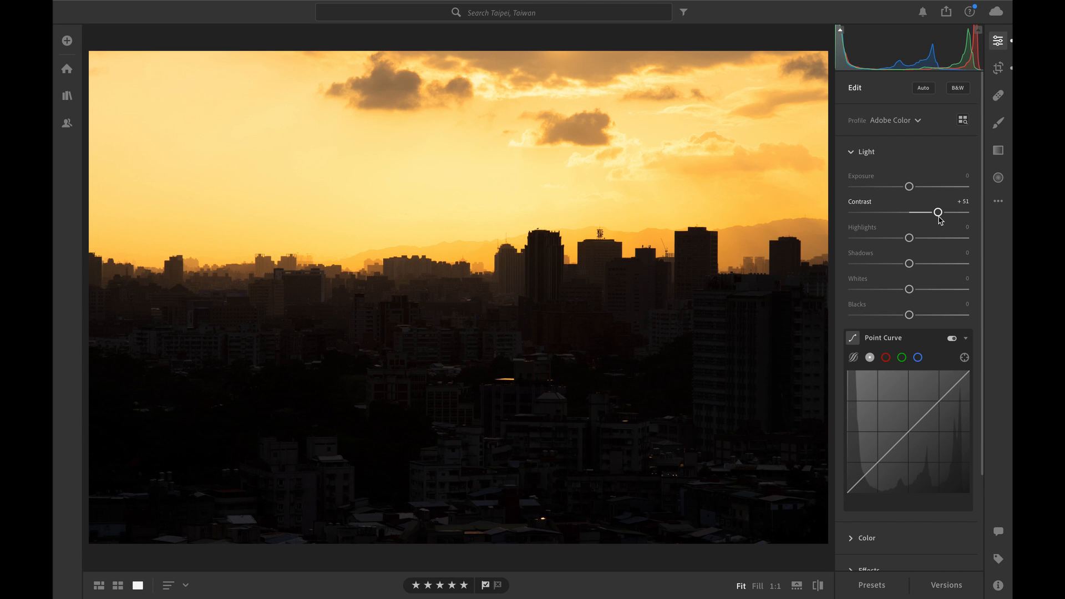
{"action": "left_click_drag", "start_coordinate": [909, 315], "coordinate": [963, 320]}
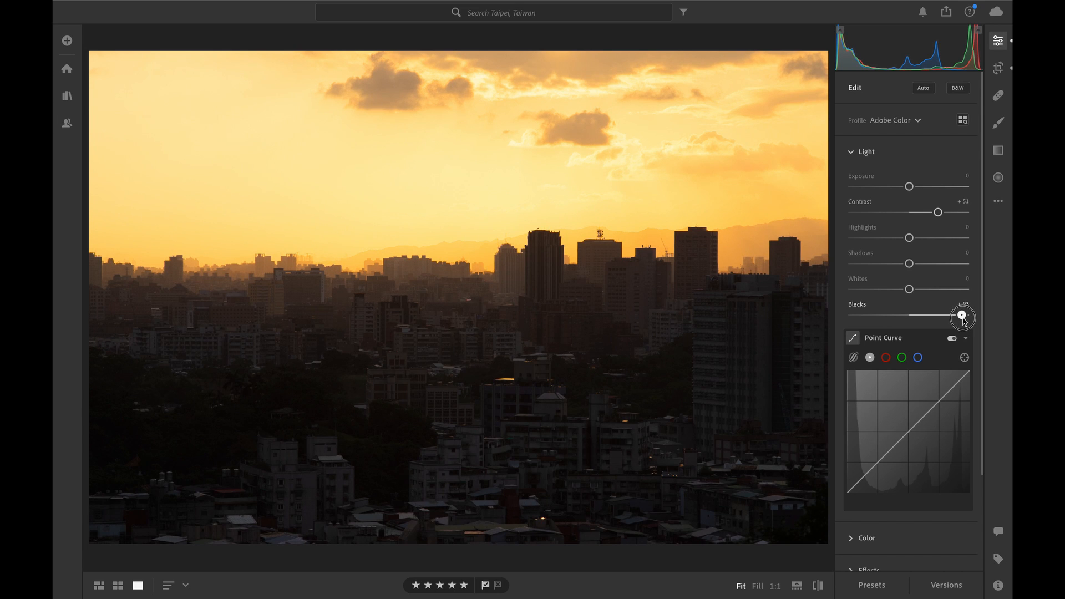
{"action": "left_click_drag", "start_coordinate": [963, 320], "coordinate": [960, 317]}
Set the photo's Shadows to +50, Highlights to +28 and Whites to -28.
{"action": "left_click_drag", "start_coordinate": [909, 264], "coordinate": [940, 270]}
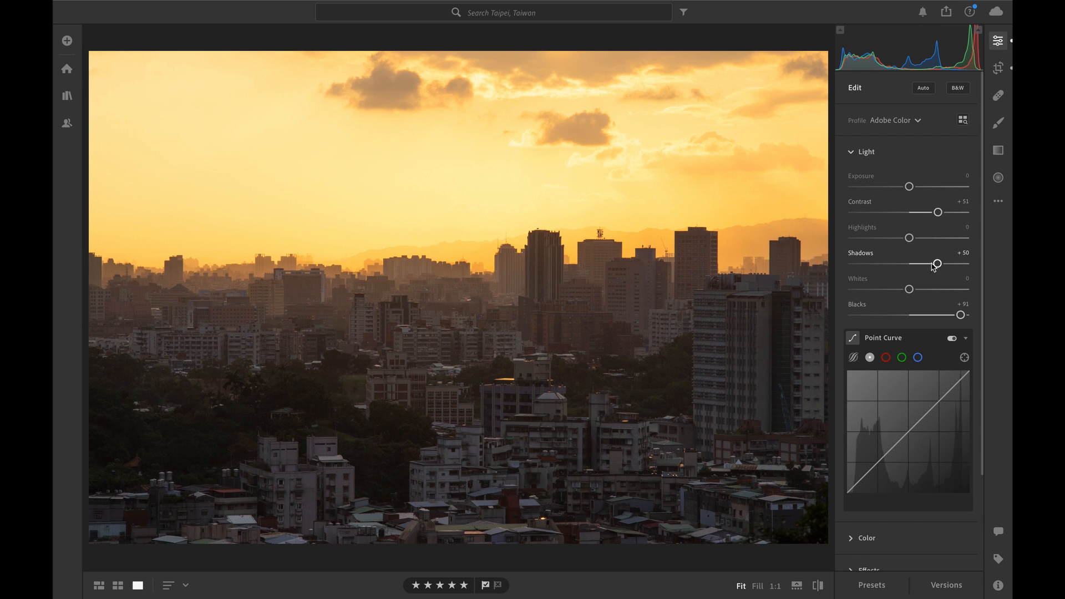
{"action": "mouse_move", "coordinate": [910, 237]}
{"action": "left_mouse_down"}
{"action": "mouse_move", "coordinate": [887, 236]}
{"action": "mouse_move", "coordinate": [925, 238]}
{"action": "left_mouse_up"}
{"action": "left_click_drag", "start_coordinate": [908, 289], "coordinate": [894, 289]}
{"action": "left_click_drag", "start_coordinate": [927, 237], "coordinate": [924, 238]}
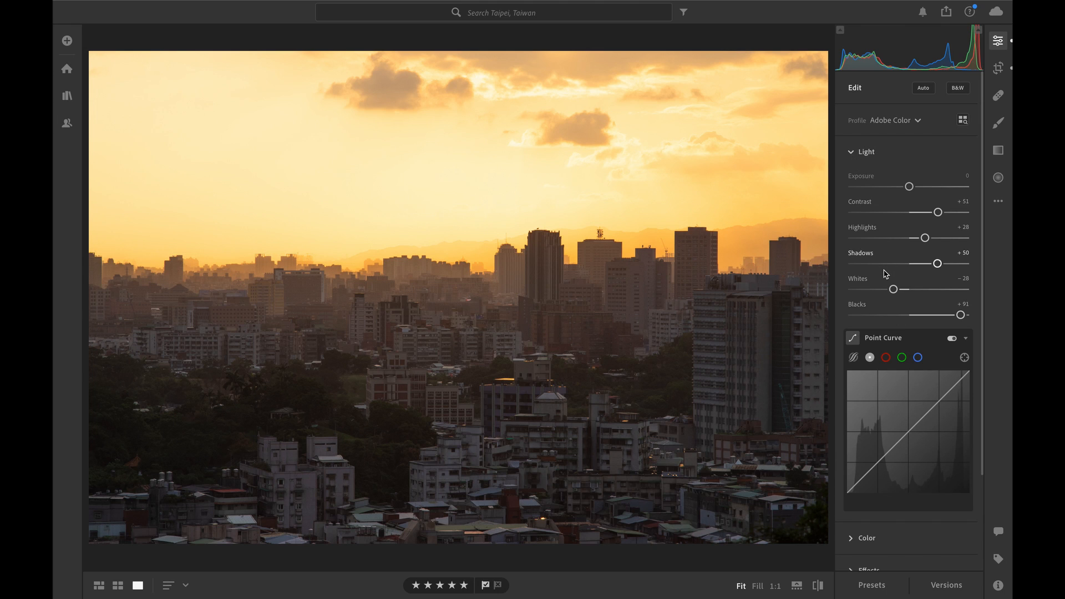
Adjust the photo's color with Temp 5332, Tint +13, Vibrance +18 and Saturation -10.
{"action": "scroll", "coordinate": [885, 274], "scroll_direction": "down", "scroll_amount": 5}
{"action": "left_click", "coordinate": [857, 423]}
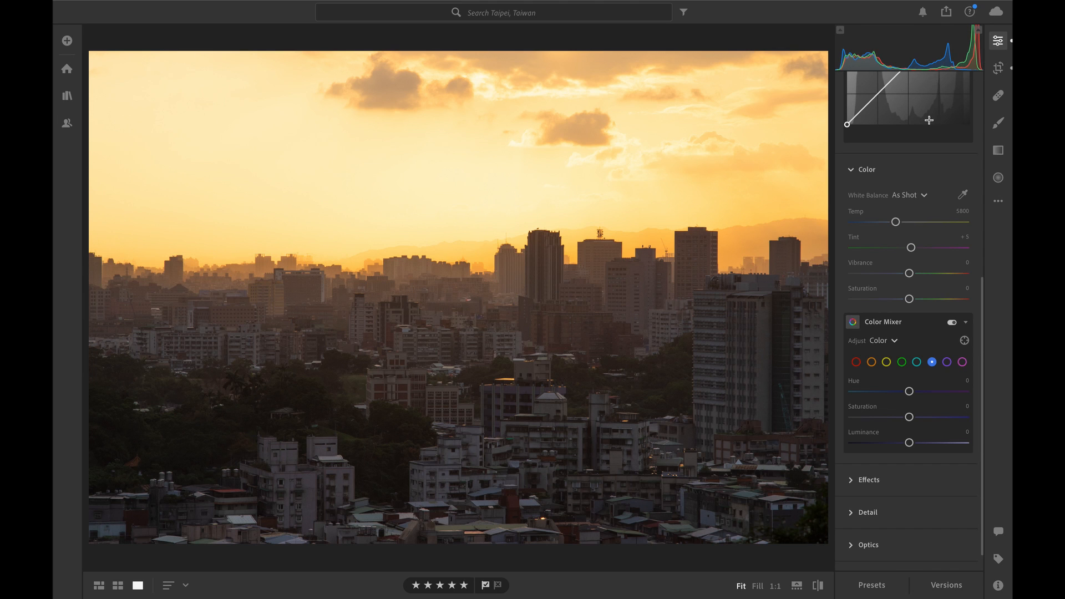
{"action": "left_click_drag", "start_coordinate": [894, 223], "coordinate": [891, 224]}
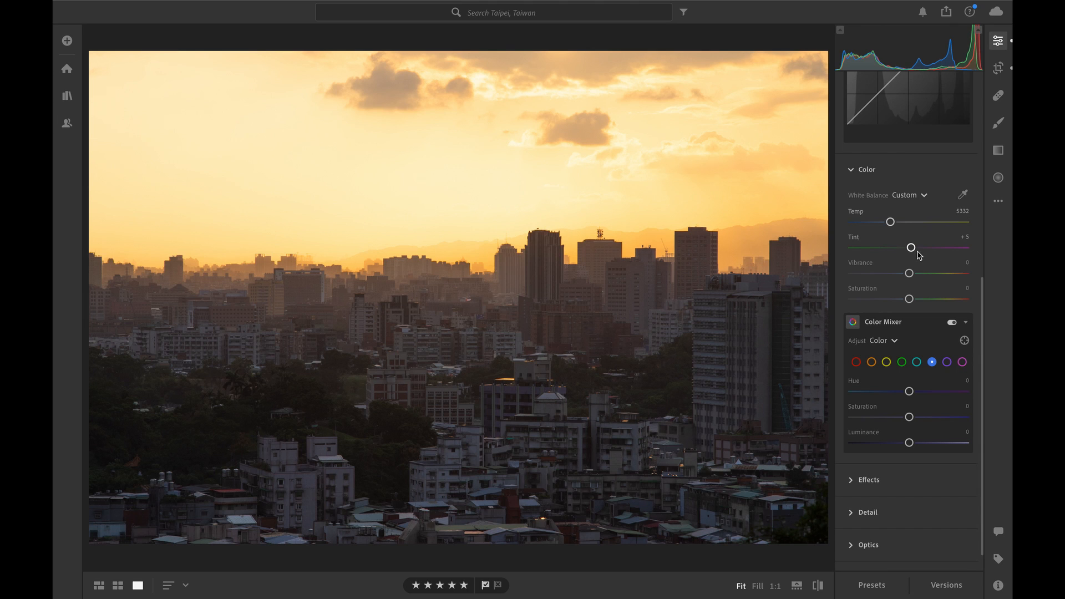
{"action": "left_click_drag", "start_coordinate": [914, 250], "coordinate": [922, 277]}
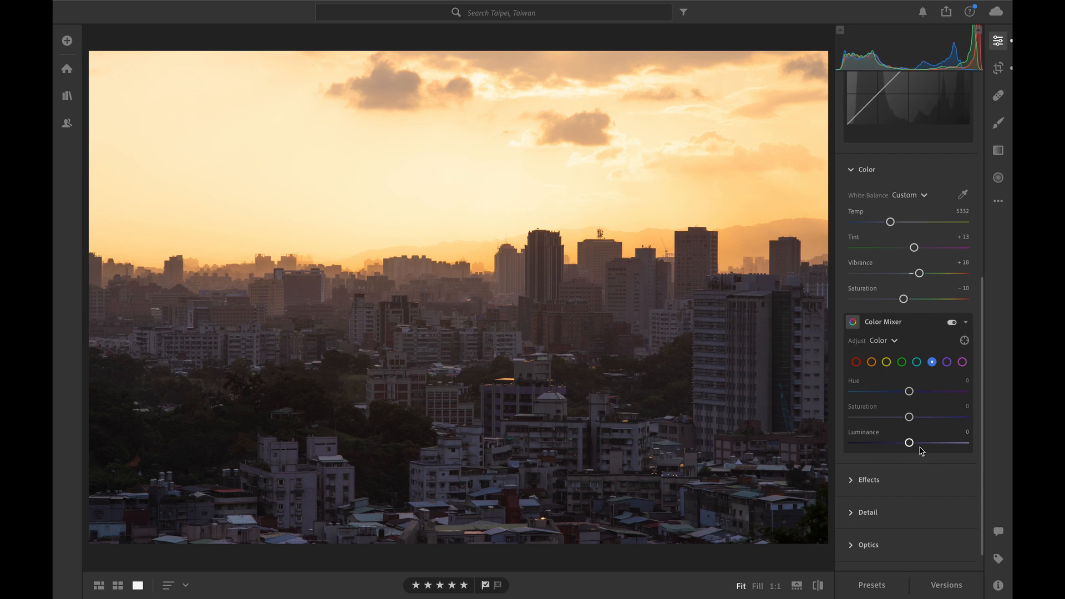
{"action": "scroll", "coordinate": [929, 428], "scroll_direction": "down", "scroll_amount": 2}
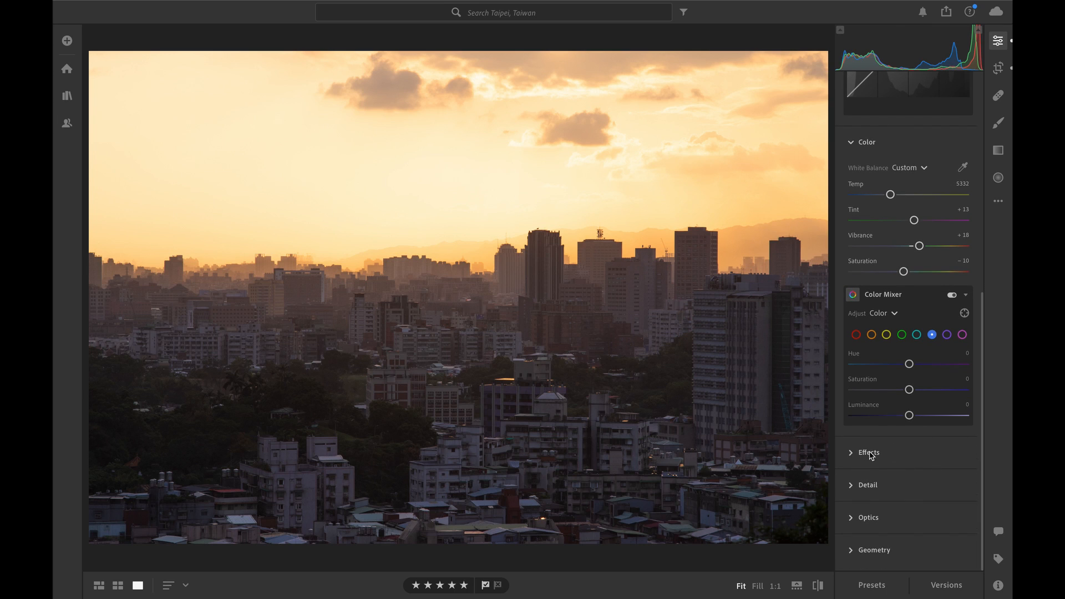
{"action": "left_click", "coordinate": [851, 143]}
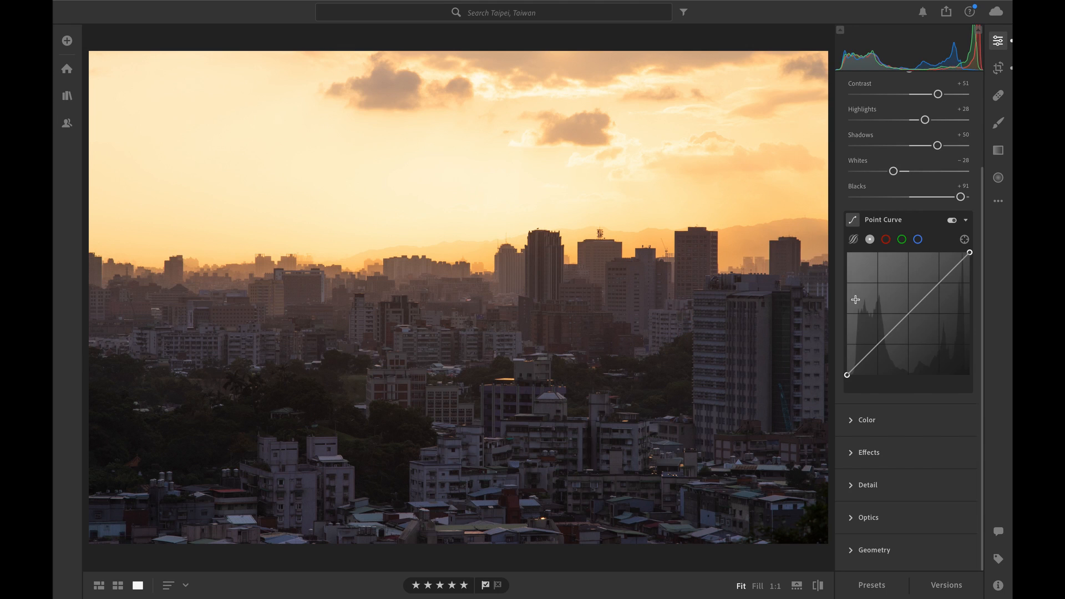
Soften the photo with Texture +11, Clarity -24 and Dehaze -10.
{"action": "left_click", "coordinate": [852, 453]}
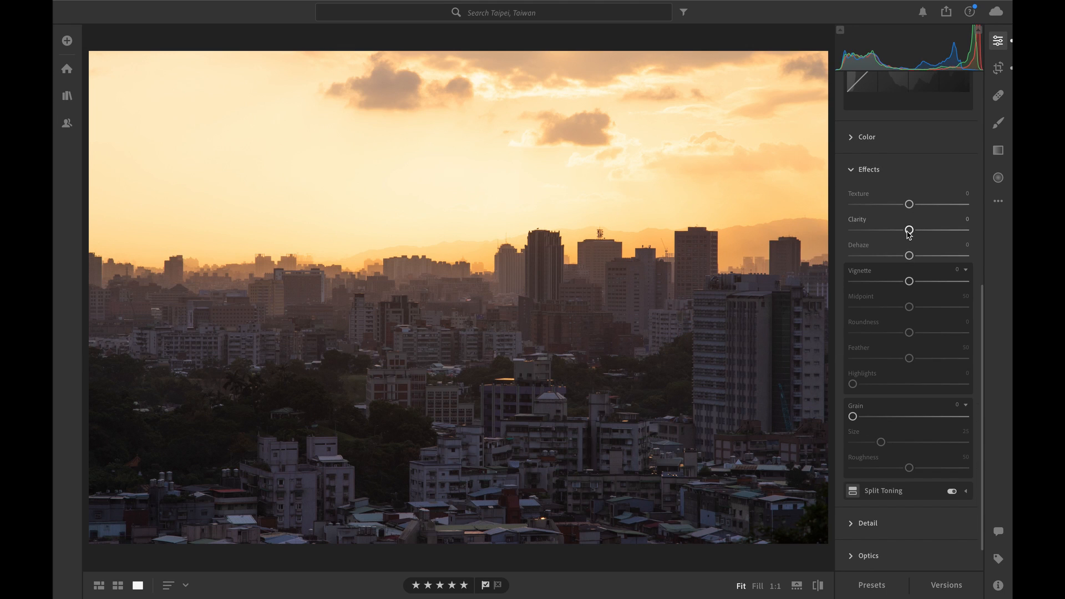
{"action": "left_click_drag", "start_coordinate": [910, 234], "coordinate": [907, 260]}
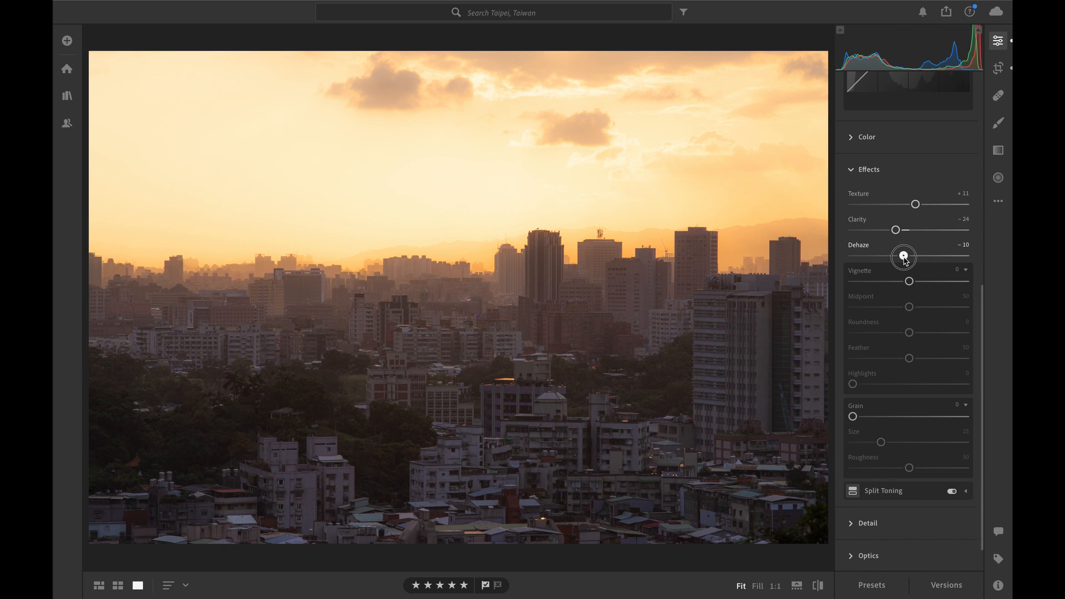
{"action": "left_click_drag", "start_coordinate": [905, 261], "coordinate": [905, 260]}
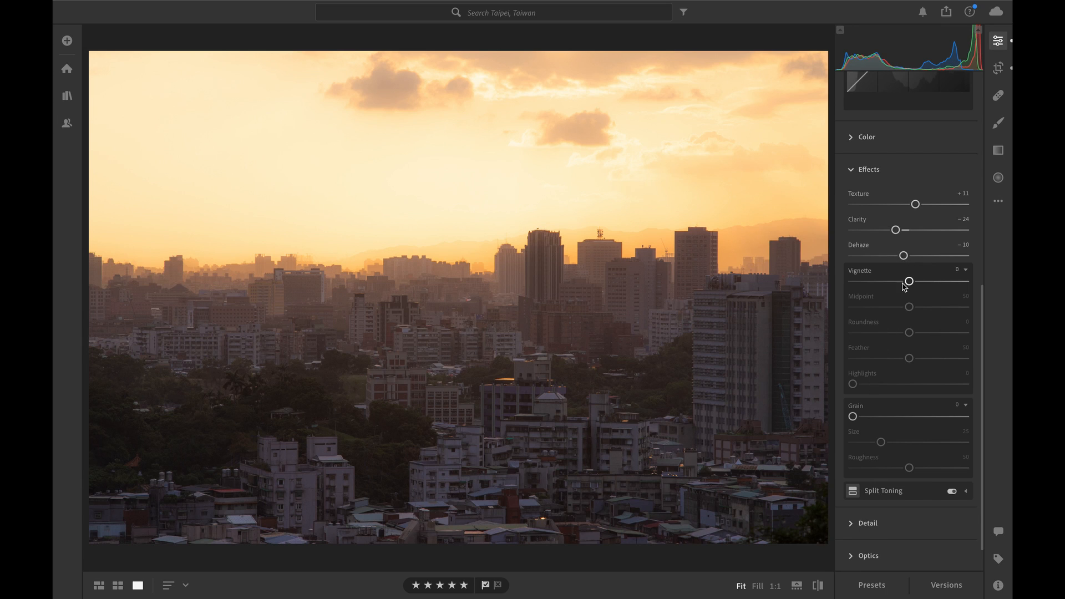
Apply split toning with a faint blue in the shadows and hue 41, saturation 16 in the highlights.
{"action": "left_click", "coordinate": [965, 491]}
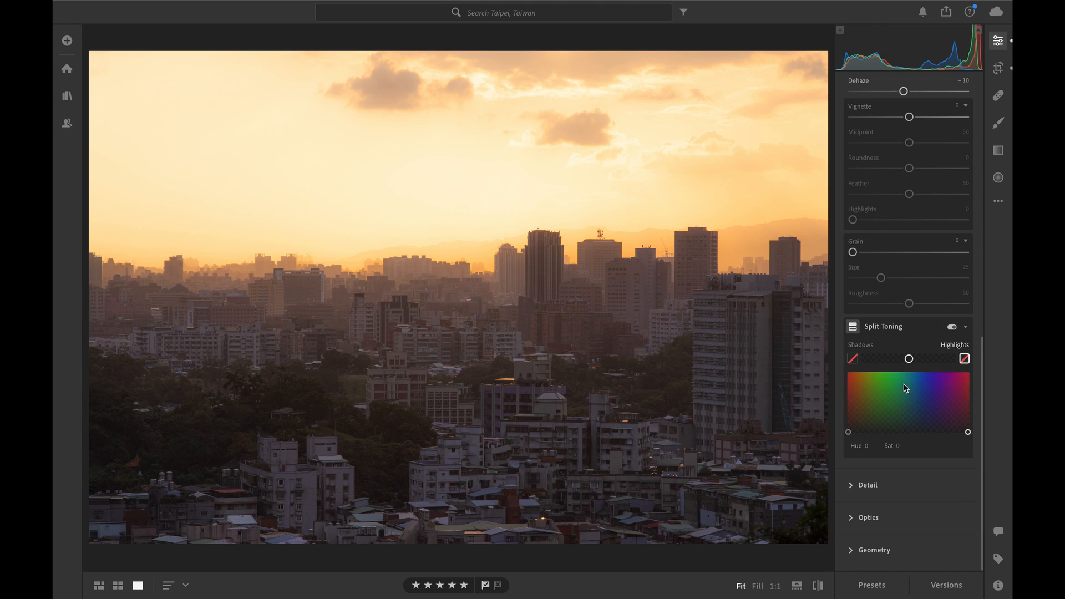
{"action": "left_click", "coordinate": [853, 360]}
{"action": "left_click_drag", "start_coordinate": [849, 433], "coordinate": [926, 431]}
{"action": "left_click", "coordinate": [964, 359]}
{"action": "left_click_drag", "start_coordinate": [969, 434], "coordinate": [864, 423]}
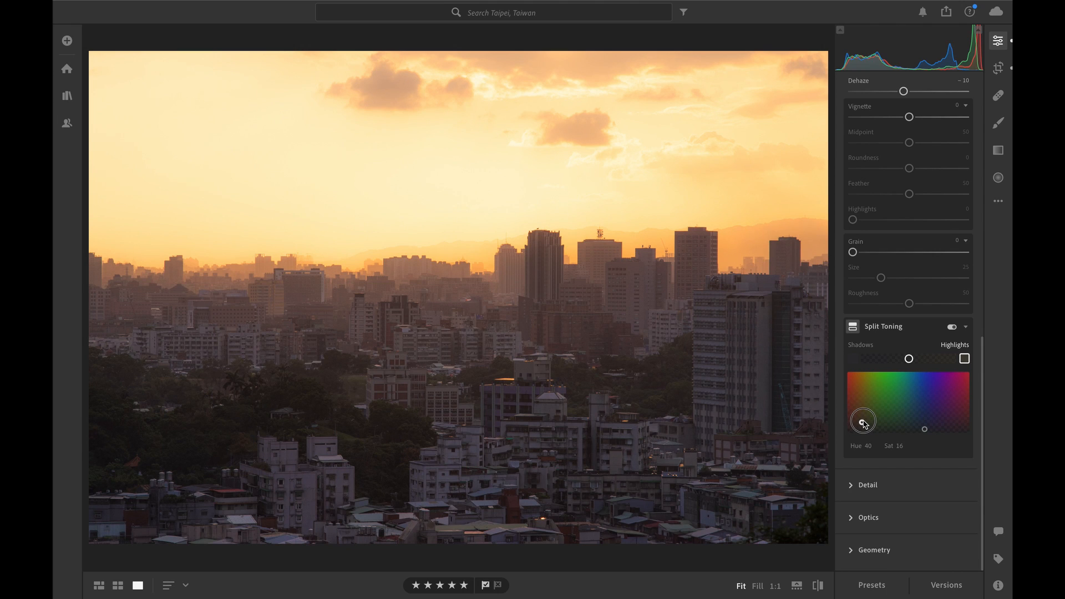
{"action": "left_click_drag", "start_coordinate": [863, 424], "coordinate": [861, 422]}
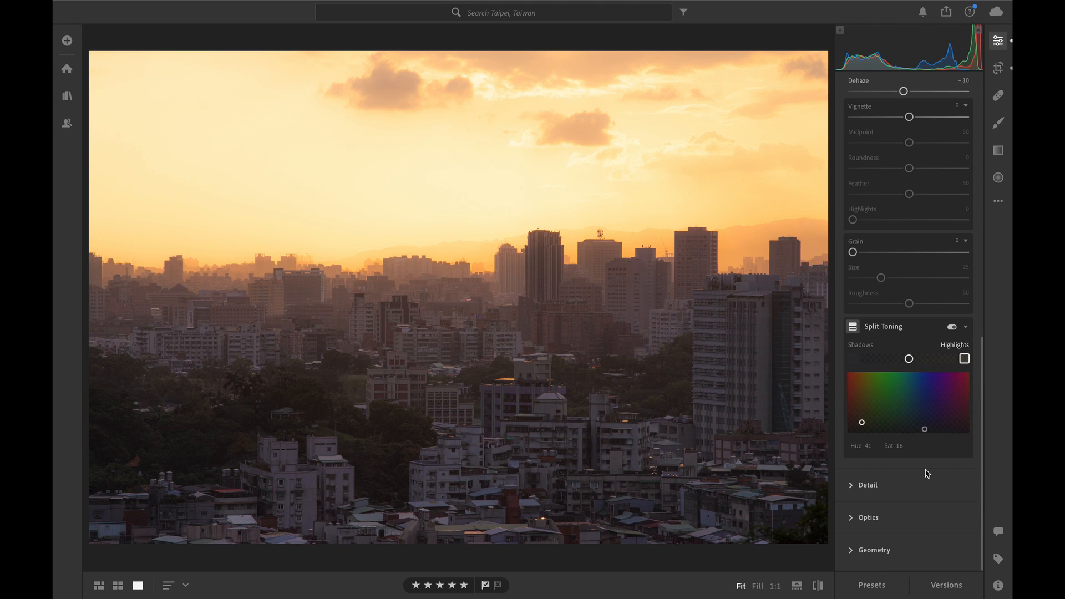
{"action": "left_click", "coordinate": [965, 331]}
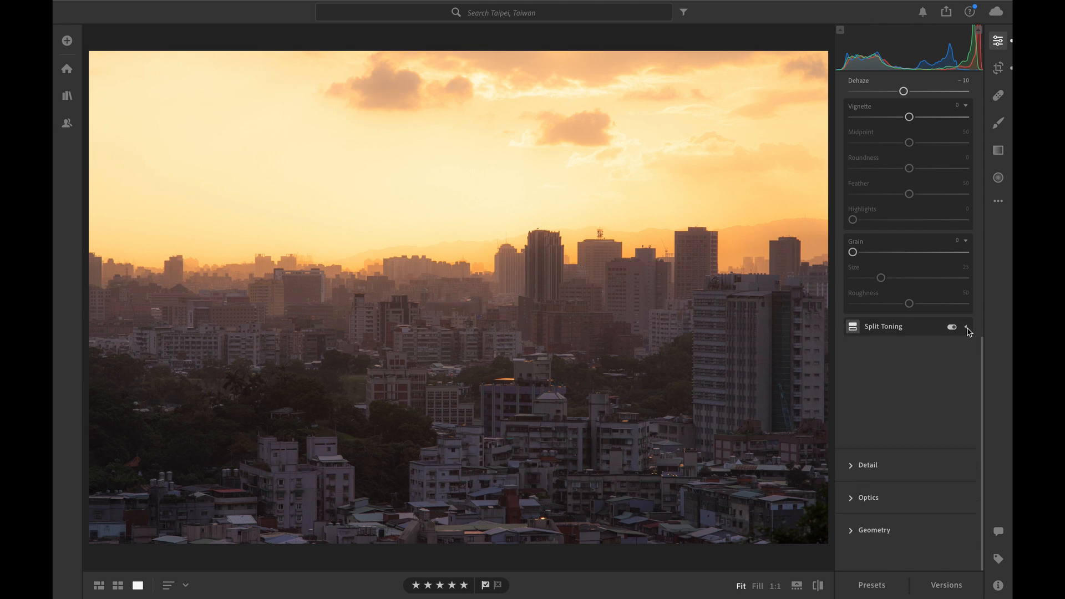
Set Sharpening to 47 and its Masking to 64.
{"action": "left_click", "coordinate": [861, 486]}
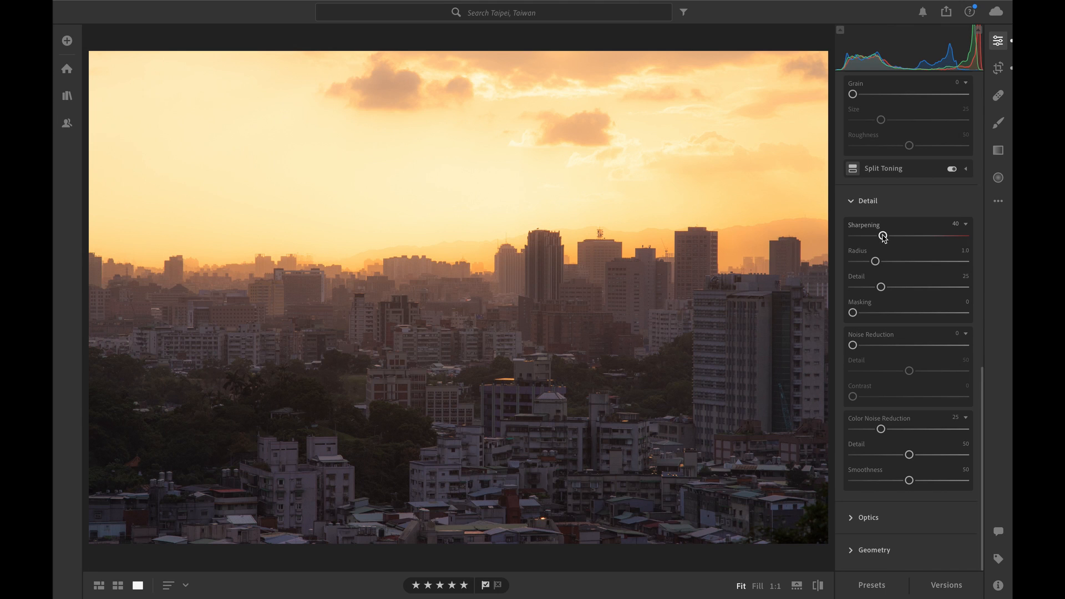
{"action": "left_click_drag", "start_coordinate": [882, 235], "coordinate": [887, 236]}
{"action": "left_click", "coordinate": [887, 237], "text": "alt"}
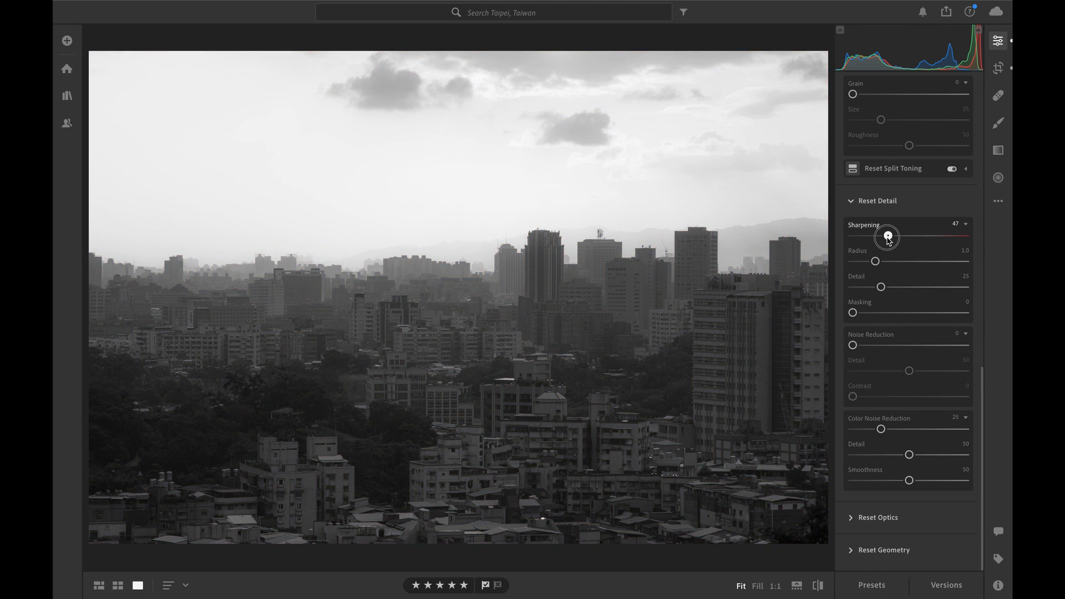
{"action": "left_click_drag", "start_coordinate": [853, 313], "coordinate": [924, 326]}
{"action": "left_click_drag", "start_coordinate": [925, 325], "coordinate": [926, 326]}
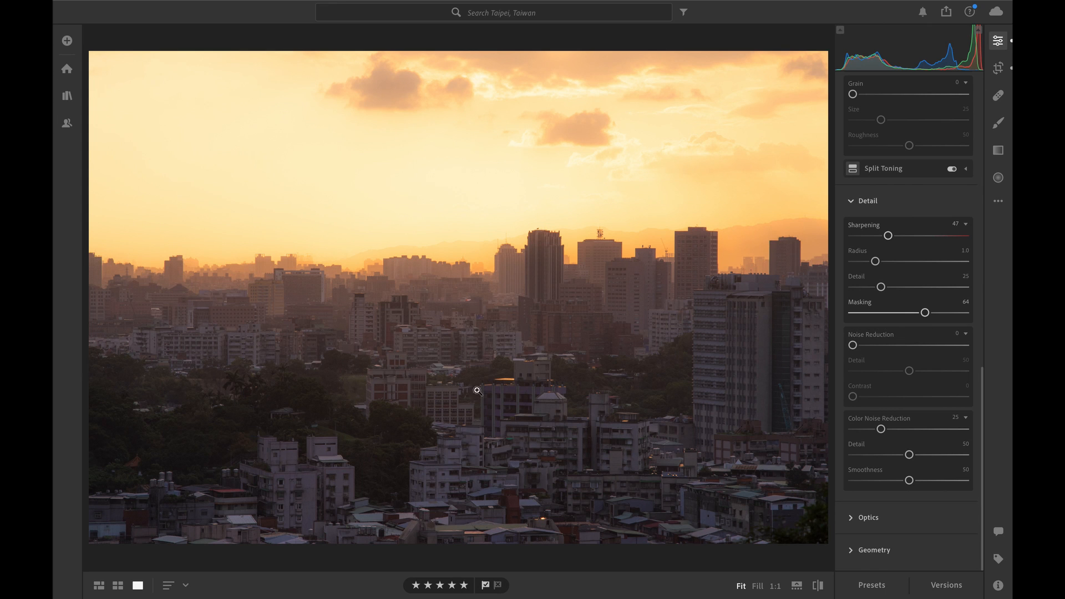
Examine the sharpened buildings and horizon across the photo at 1:1 magnification.
{"action": "left_click", "coordinate": [494, 261]}
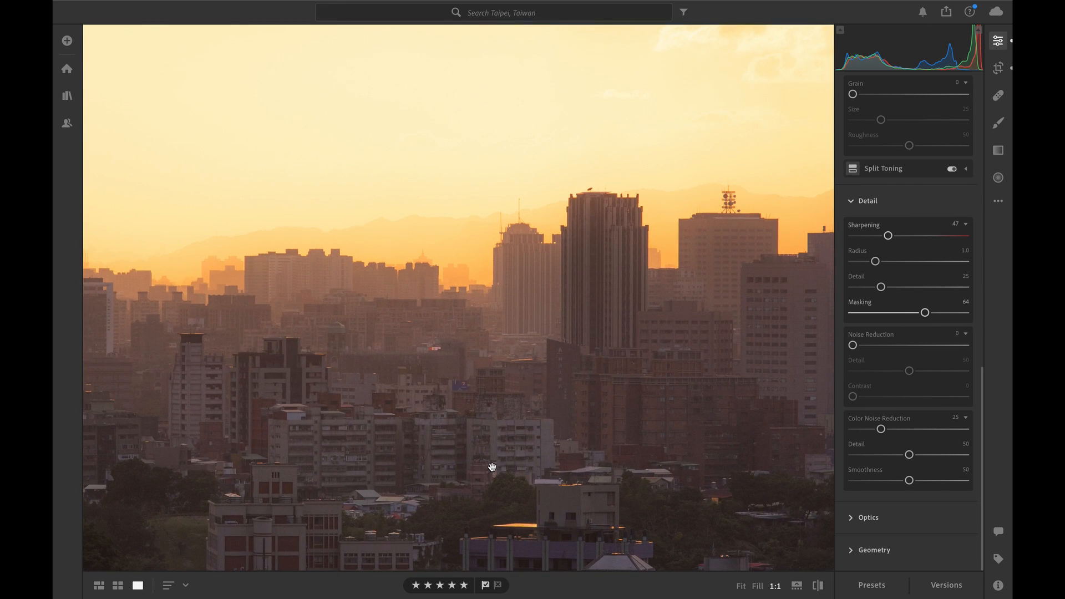
{"action": "left_click_drag", "start_coordinate": [491, 466], "coordinate": [580, 202]}
{"action": "left_click_drag", "start_coordinate": [380, 356], "coordinate": [517, 416]}
{"action": "left_click_drag", "start_coordinate": [604, 201], "coordinate": [602, 392]}
{"action": "left_click_drag", "start_coordinate": [224, 385], "coordinate": [697, 311]}
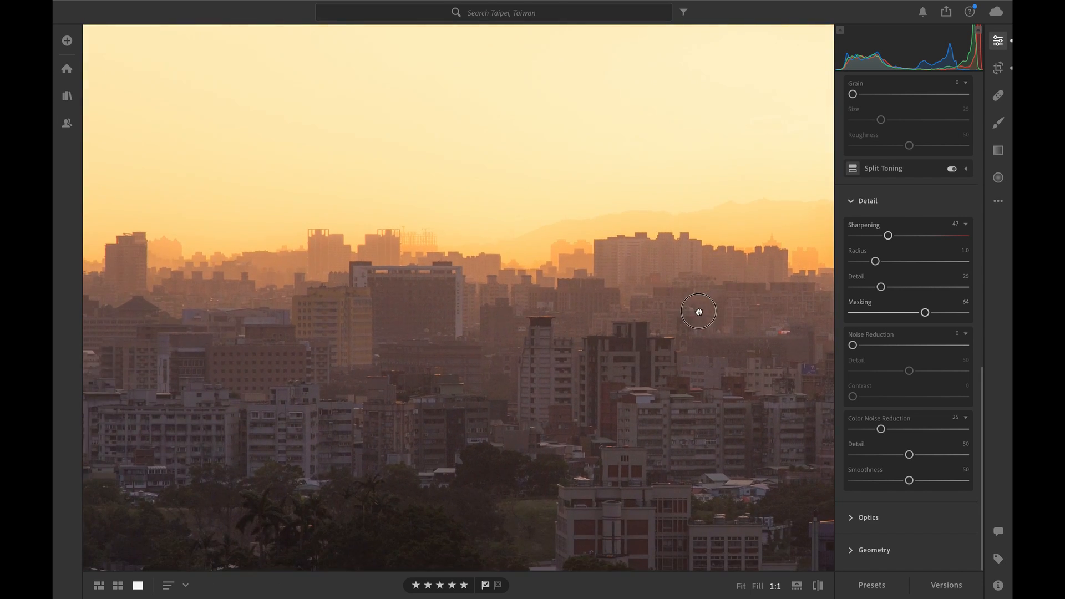
{"action": "left_click", "coordinate": [697, 311]}
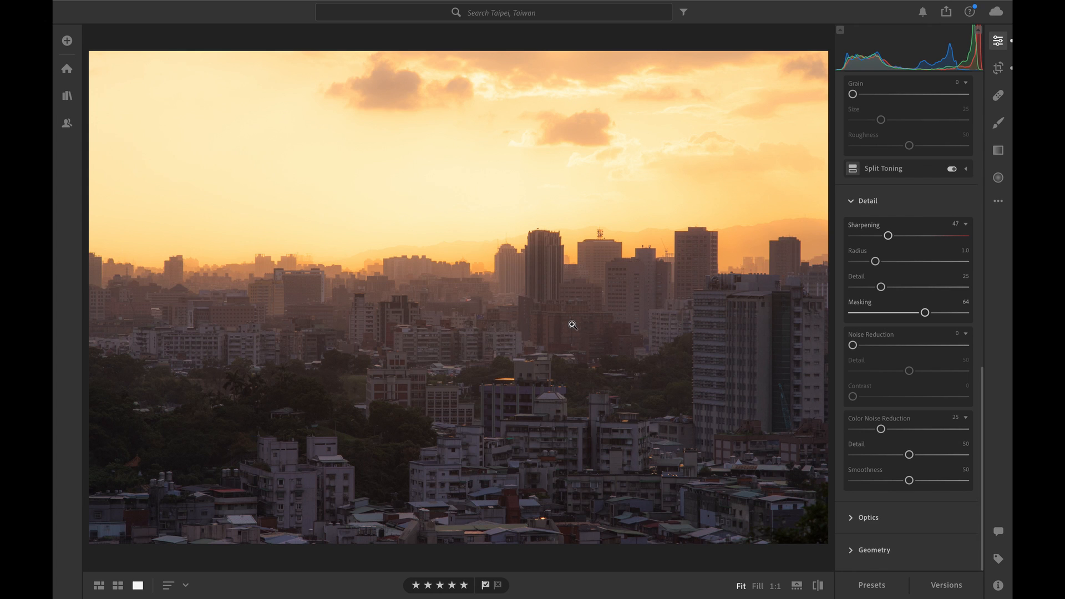
Compare the edited photo with the original several times.
{"action": "key", "text": "slash"}
{"action": "key", "text": "slash"}
{"action": "key", "text": "backslash"}
{"action": "key", "text": "backslash"}
{"action": "key", "text": "backslash"}
{"action": "key", "text": "backslash"}
{"action": "key", "text": "backslash"}
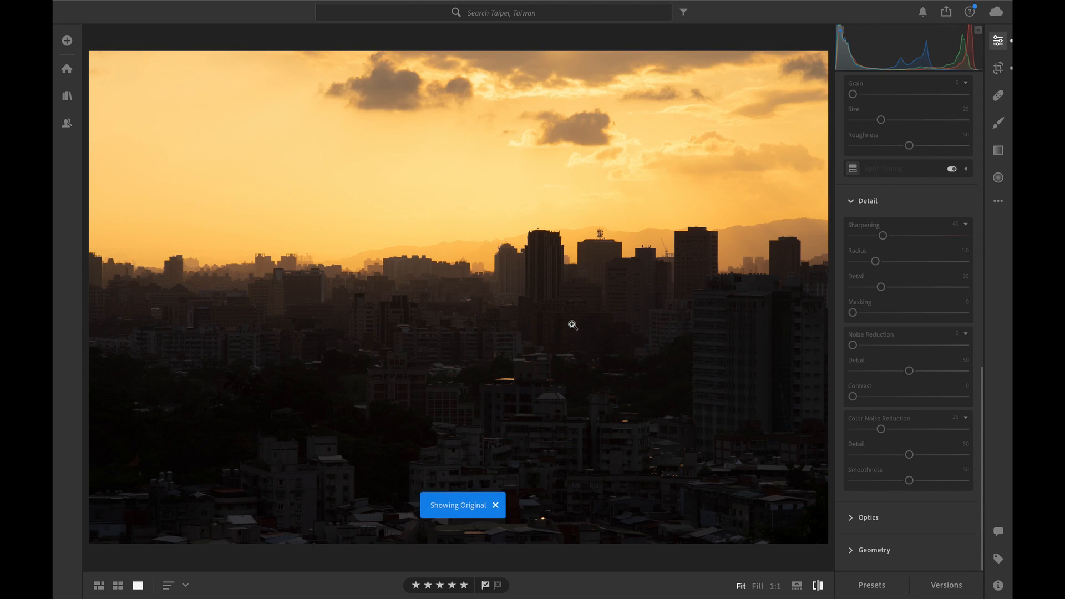
{"action": "key", "text": "backslash"}
{"action": "key", "text": "backslash"}
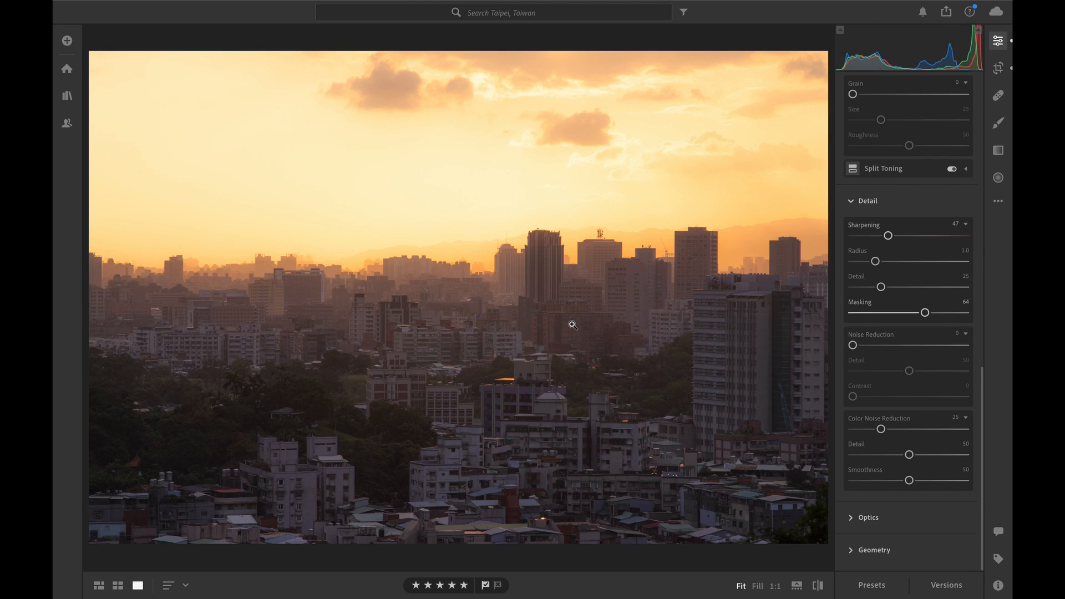
Check the skyline for fringing at 1:1 and enable lens corrections for the photo.
{"action": "left_click", "coordinate": [868, 517]}
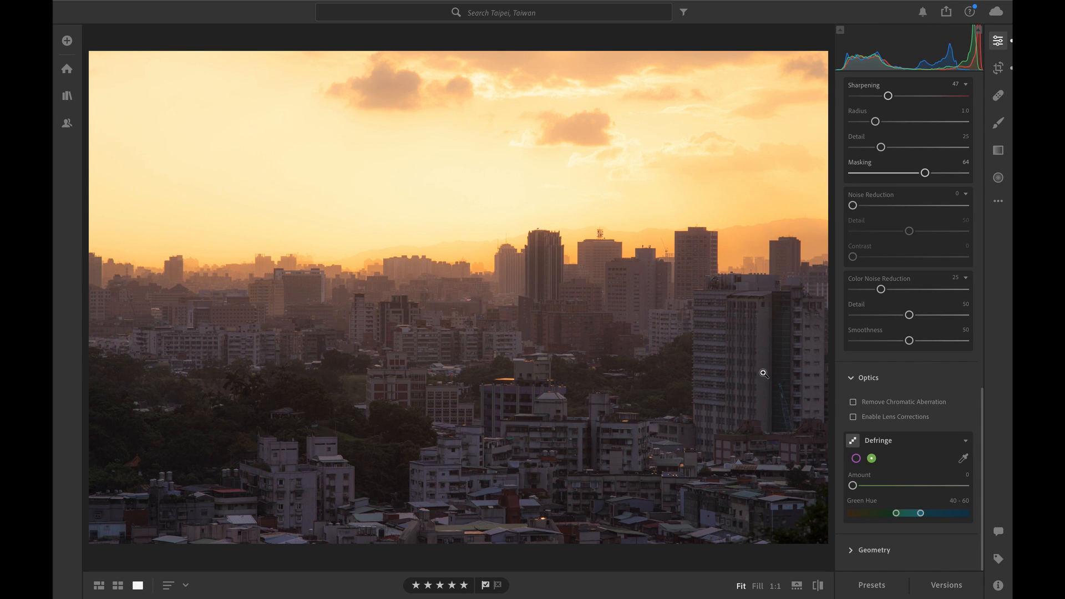
{"action": "left_click", "coordinate": [486, 262]}
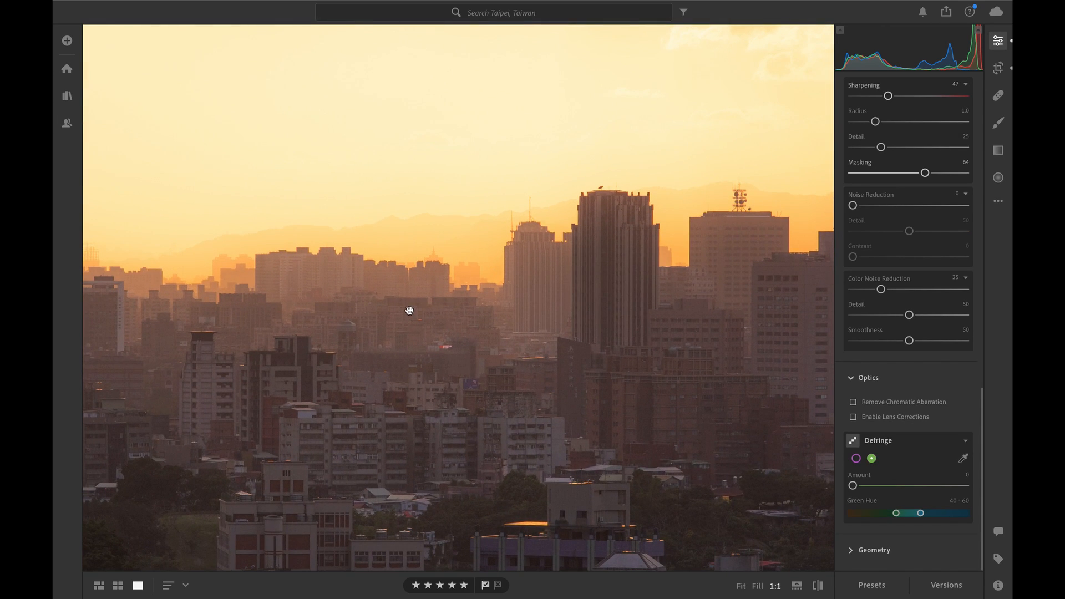
{"action": "left_click", "coordinate": [592, 429]}
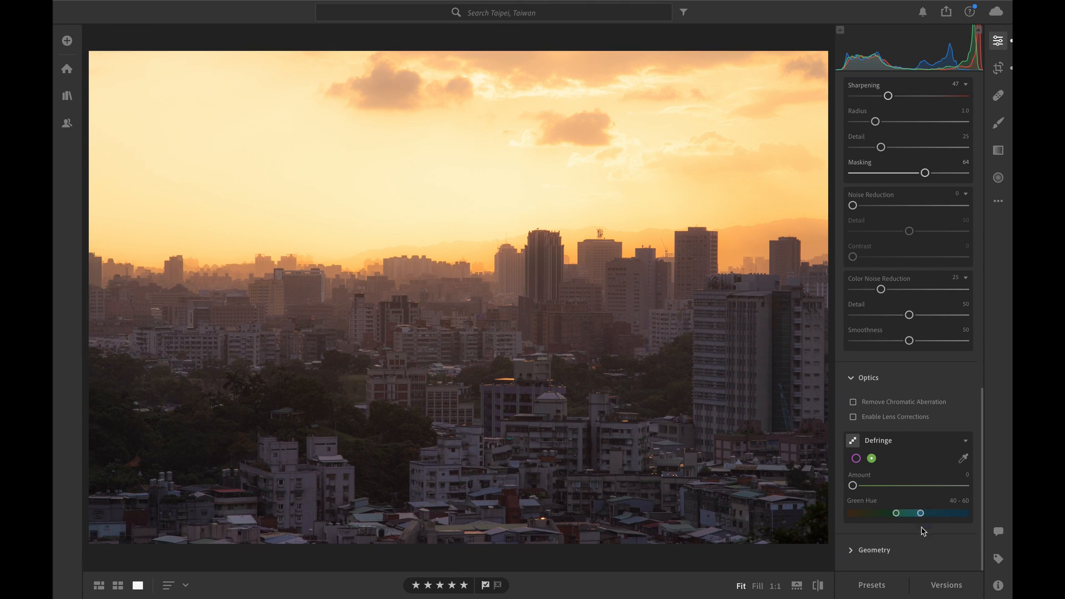
{"action": "left_click", "coordinate": [863, 378]}
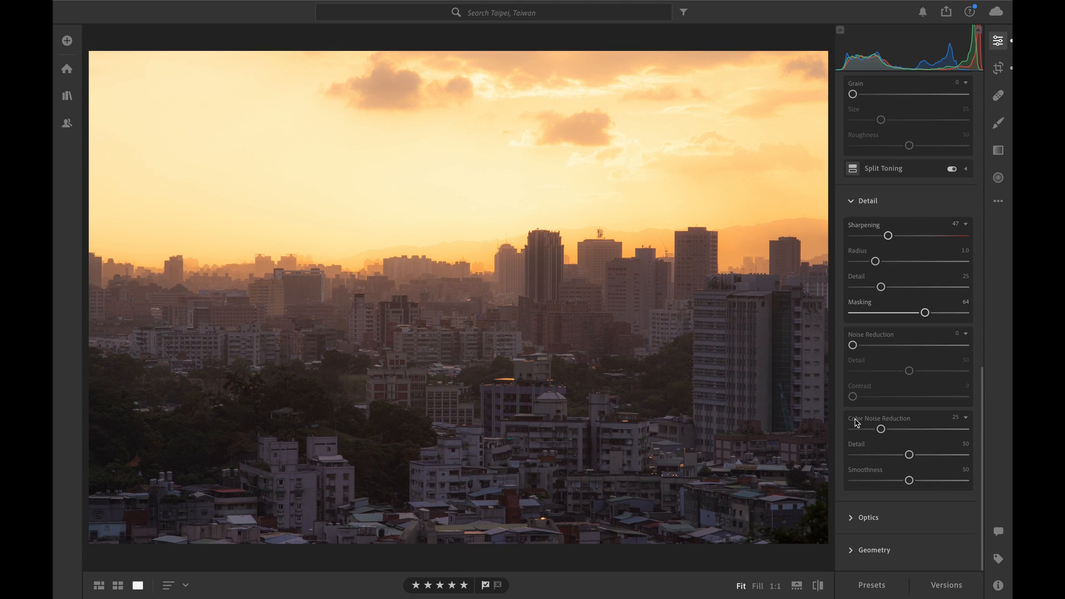
{"action": "left_click", "coordinate": [857, 516]}
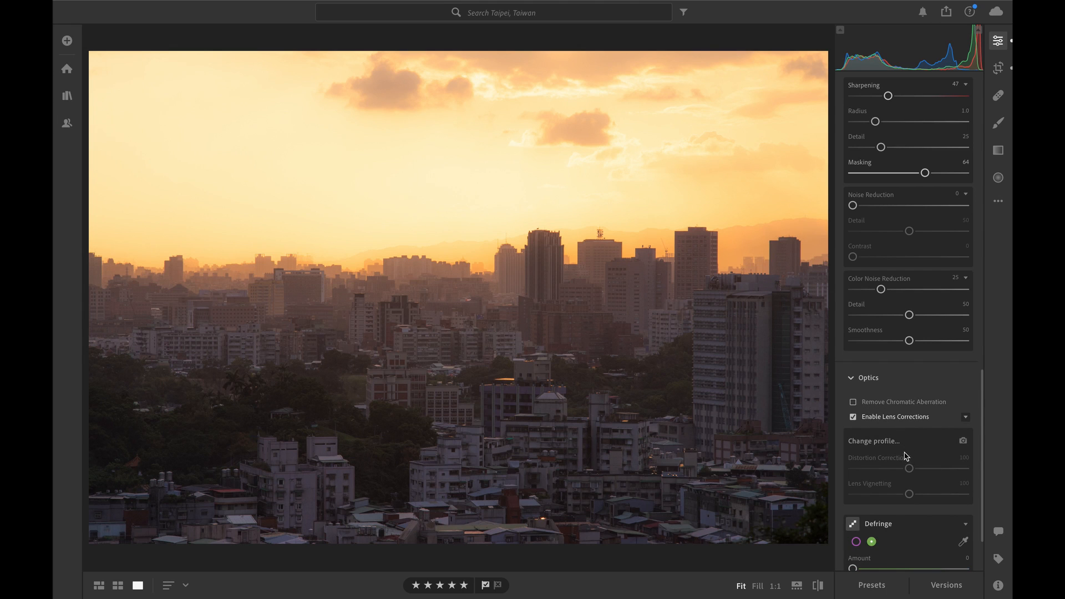
Try to auto-select a lens profile, look through the available lens makes and cancel the profile change.
{"action": "left_click", "coordinate": [962, 442]}
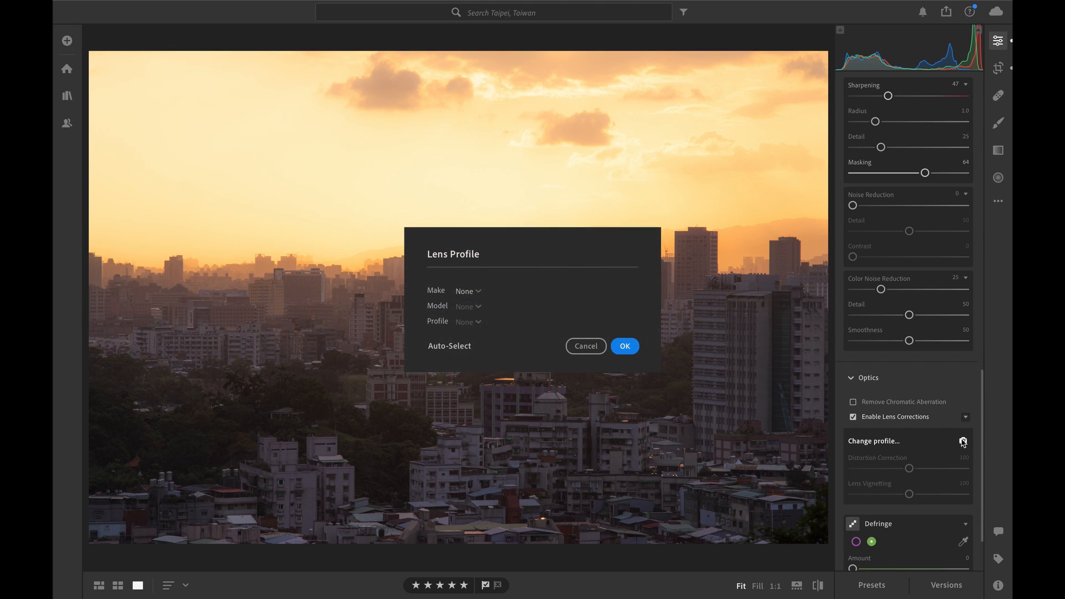
{"action": "left_click", "coordinate": [462, 345]}
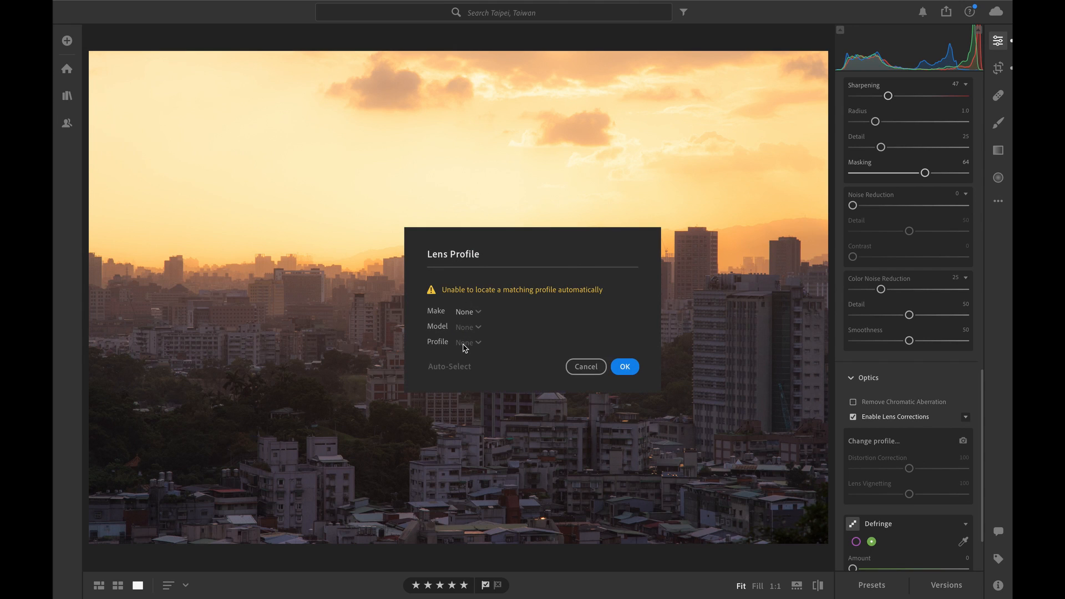
{"action": "left_click", "coordinate": [479, 314]}
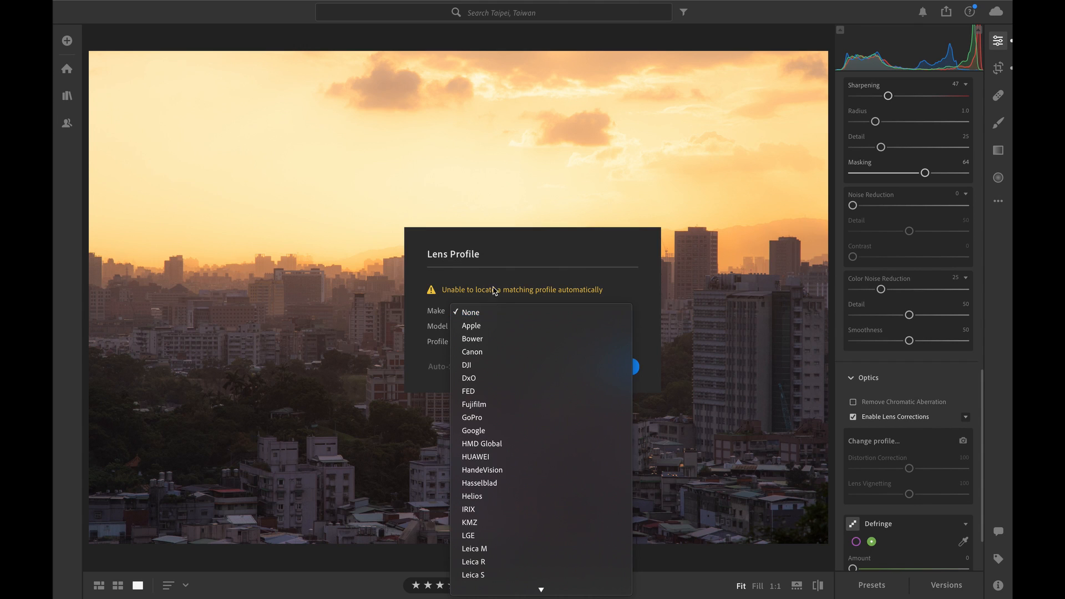
{"action": "left_click", "coordinate": [532, 256]}
{"action": "left_click", "coordinate": [585, 367]}
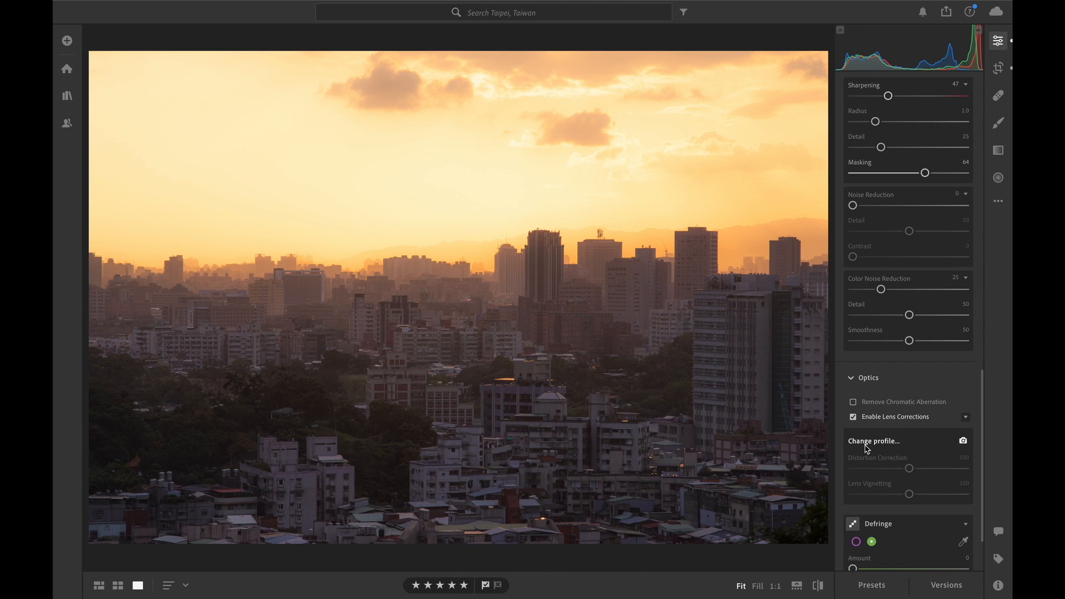
Disable lens corrections for the photo and collapse the Optics settings.
{"action": "left_click", "coordinate": [853, 416]}
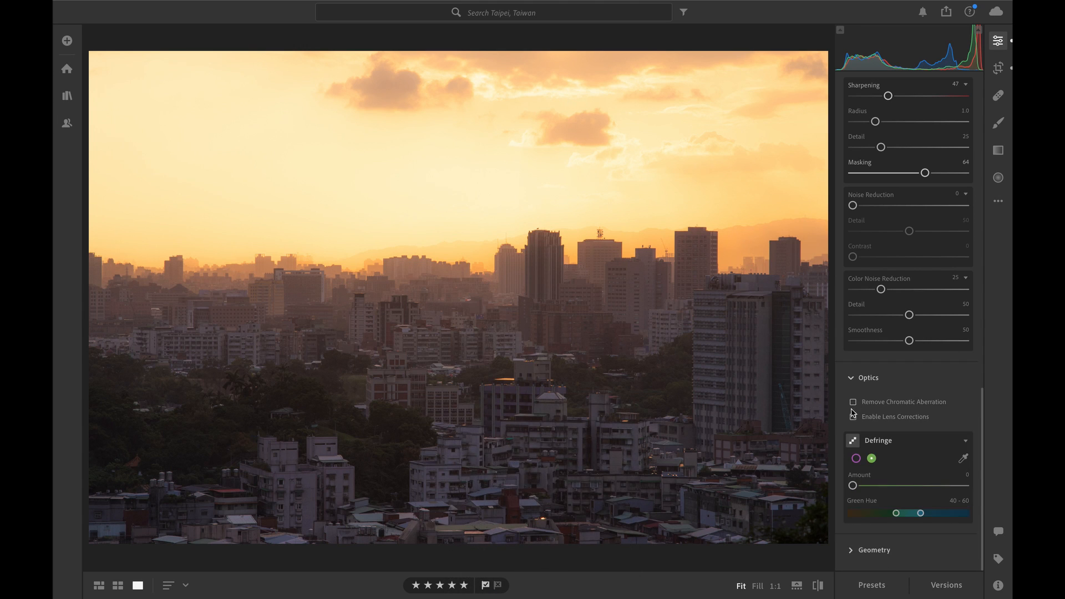
{"action": "left_click", "coordinate": [852, 377]}
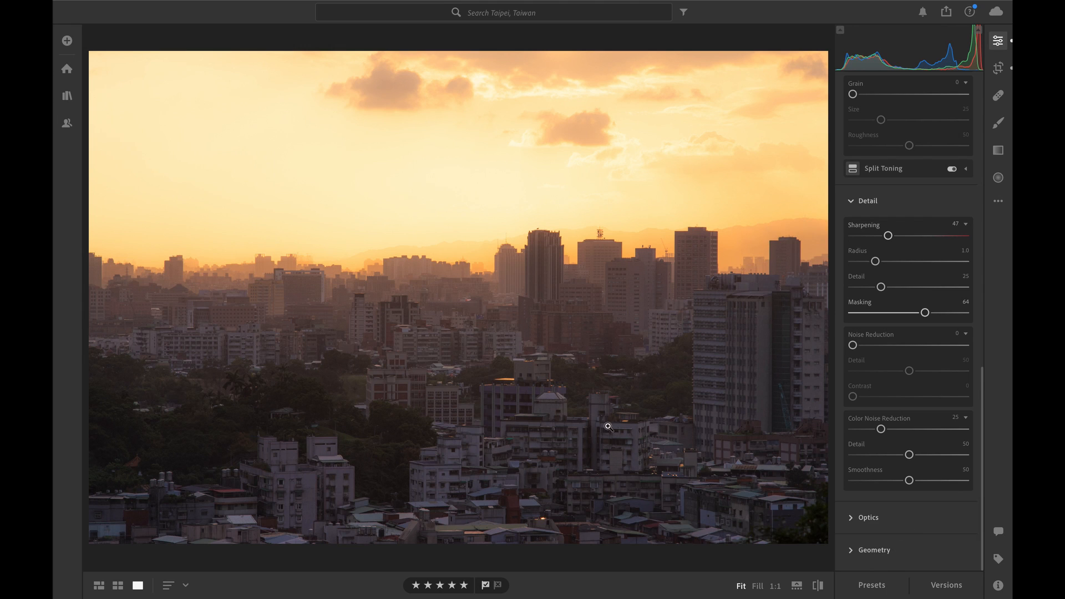
Add a linear gradient from the photo's bottom edge up over the foreground buildings and set its Dehaze to +11.
{"action": "scroll", "coordinate": [931, 262], "scroll_direction": "up", "scroll_amount": 2}
{"action": "scroll", "coordinate": [932, 263], "scroll_direction": "up", "scroll_amount": 7}
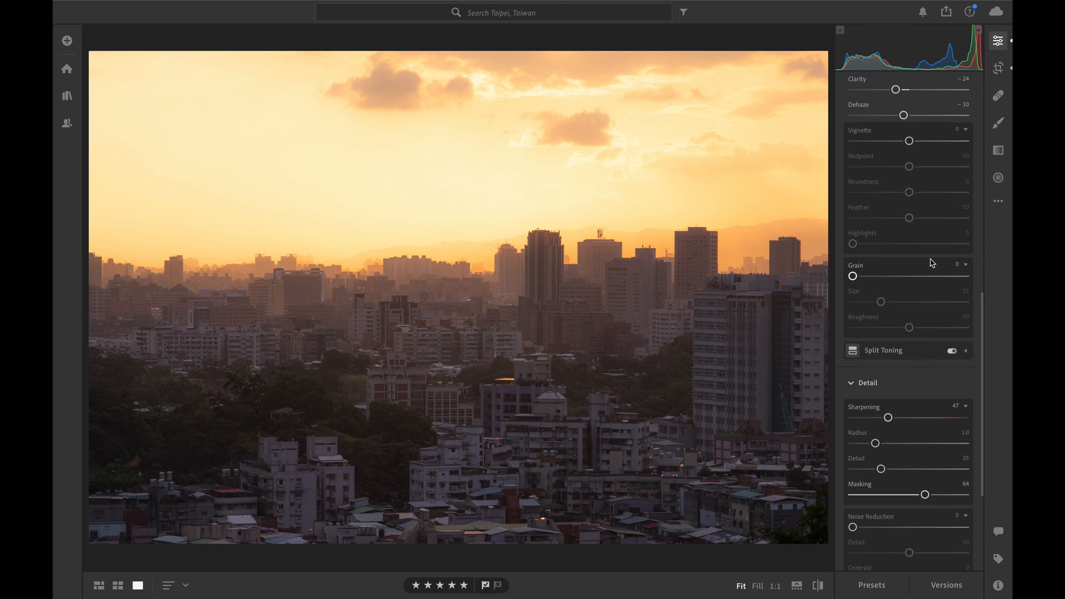
{"action": "scroll", "coordinate": [932, 263], "scroll_direction": "up", "scroll_amount": 3}
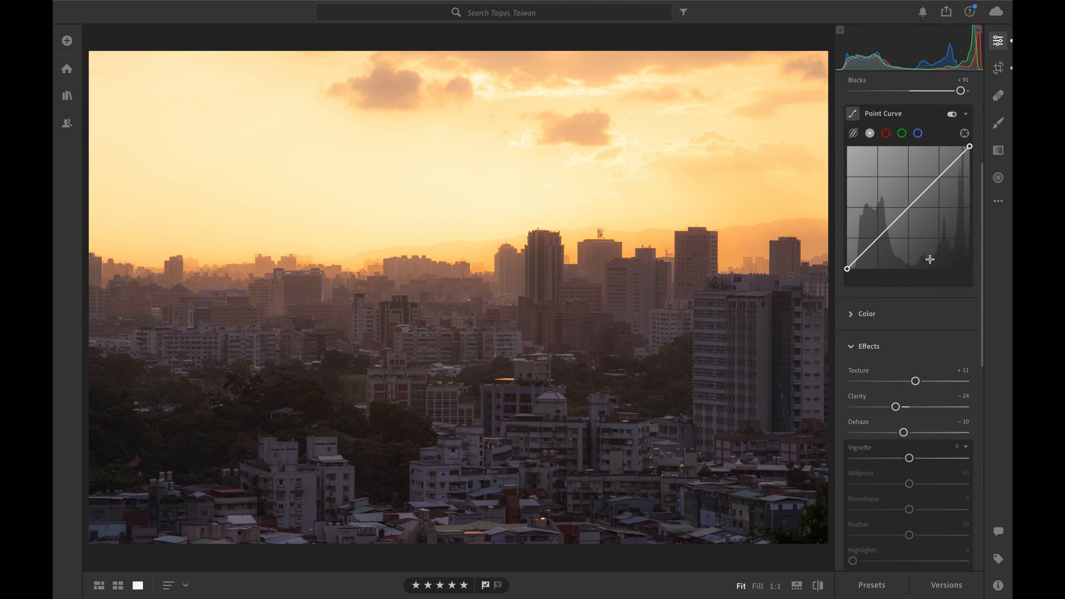
{"action": "left_click", "coordinate": [1001, 152]}
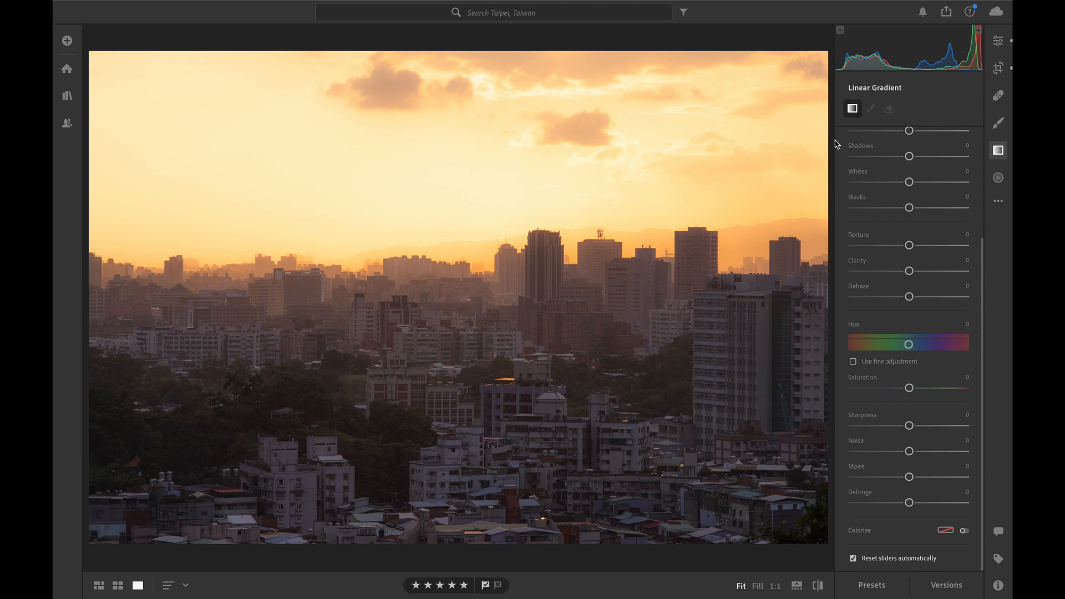
{"action": "left_click_drag", "start_coordinate": [389, 542], "coordinate": [410, 306]}
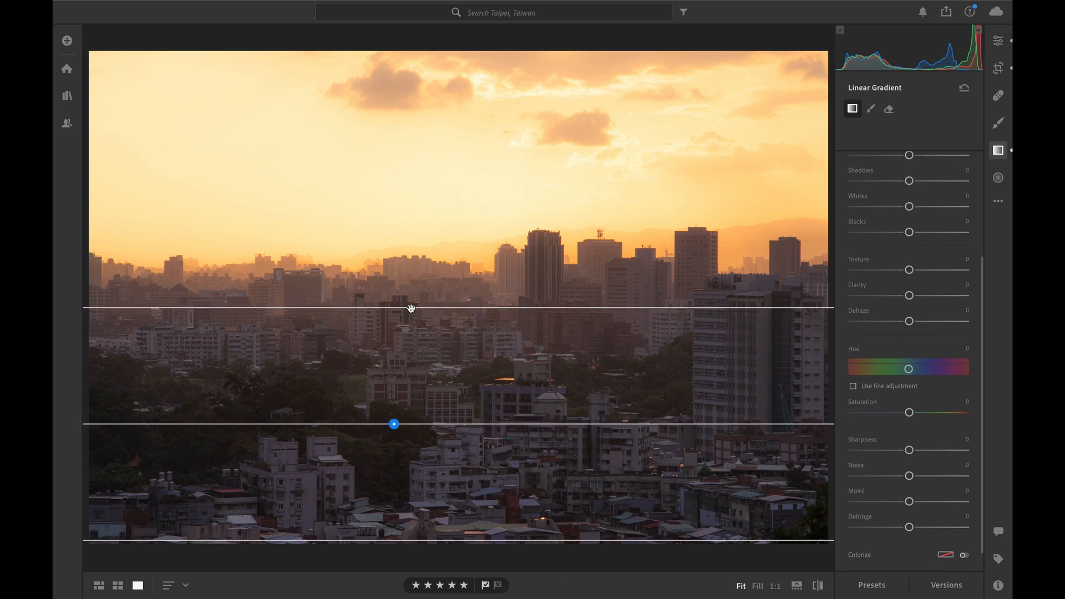
{"action": "left_click_drag", "start_coordinate": [394, 424], "coordinate": [439, 377]}
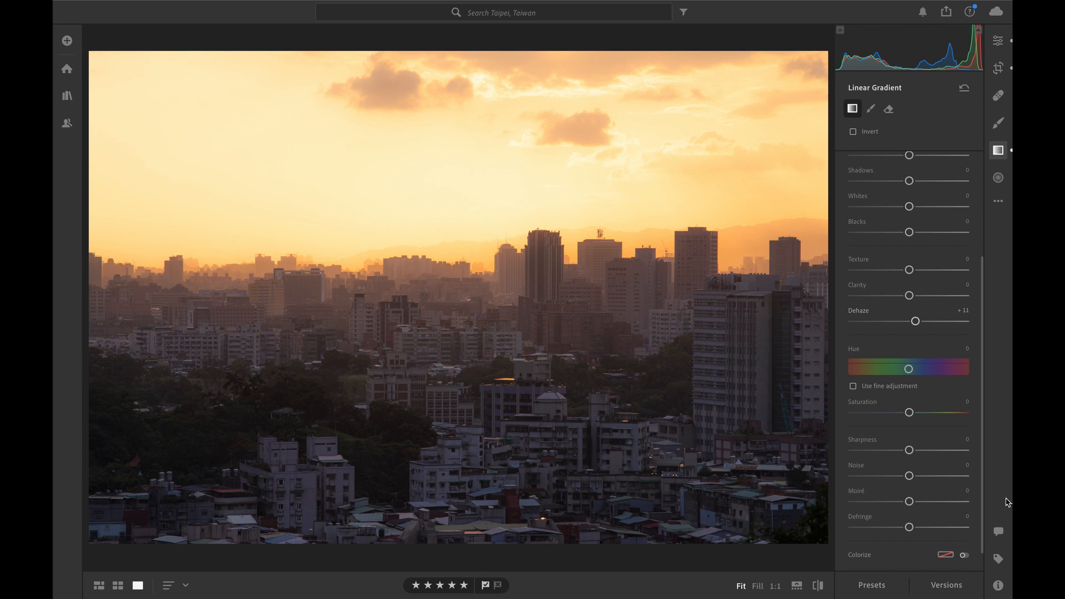
Lower the Shadows of the foreground linear gradient.
{"action": "scroll", "coordinate": [931, 469], "scroll_direction": "down", "scroll_amount": 1}
{"action": "scroll", "coordinate": [932, 469], "scroll_direction": "up", "scroll_amount": 3}
{"action": "scroll", "coordinate": [931, 469], "scroll_direction": "up", "scroll_amount": 3}
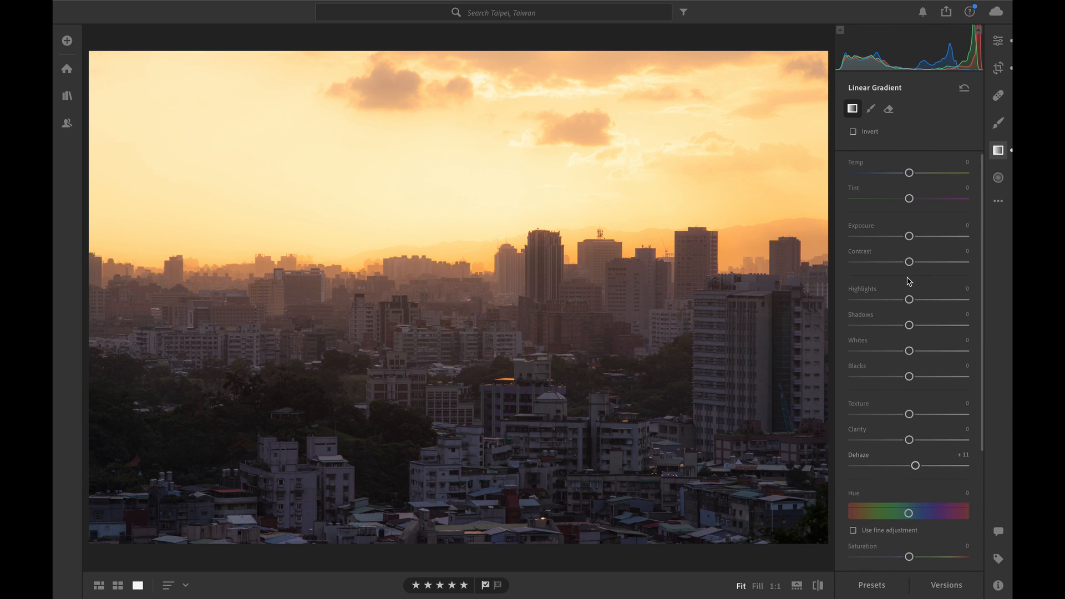
{"action": "left_click_drag", "start_coordinate": [900, 325], "coordinate": [899, 324]}
Draw a large radial gradient centred on the horizon left of the tall towers and set its Dehaze to -21.
{"action": "left_click", "coordinate": [999, 178]}
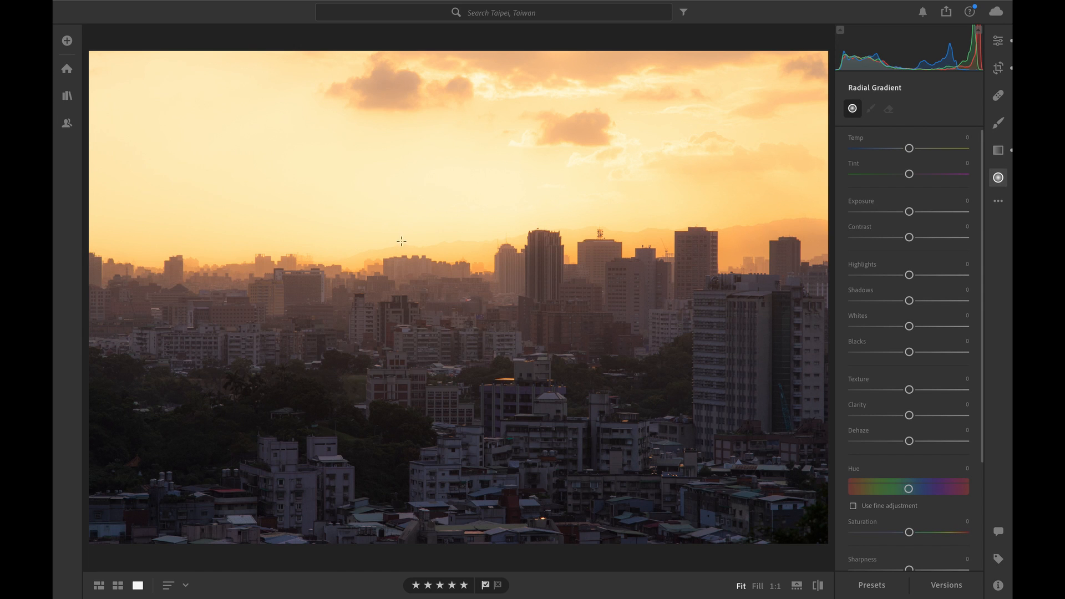
{"action": "left_click_drag", "start_coordinate": [360, 244], "coordinate": [677, 421]}
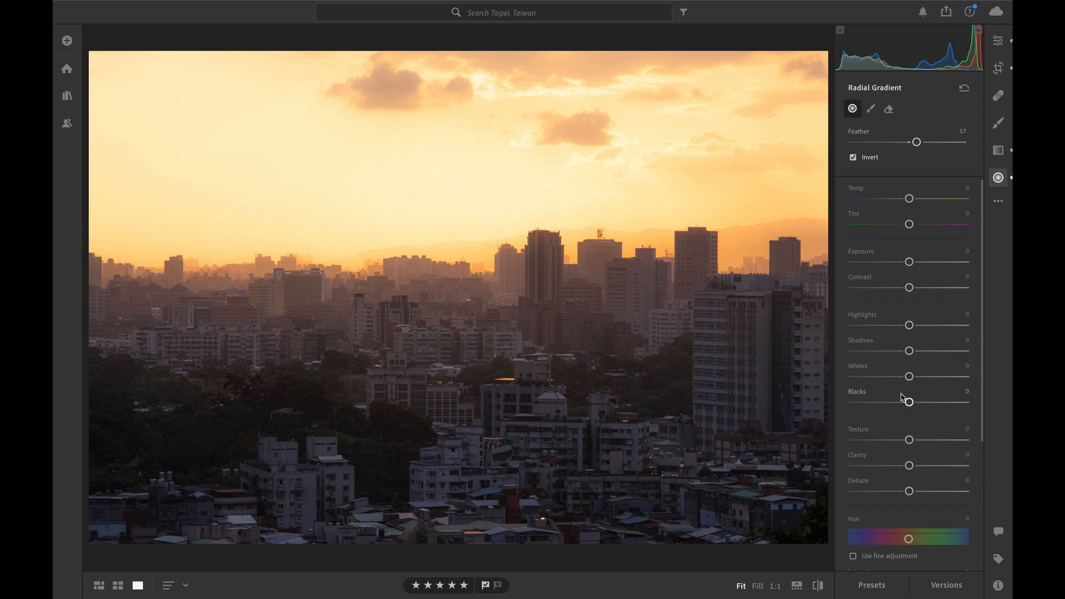
{"action": "scroll", "coordinate": [897, 444], "scroll_direction": "down", "scroll_amount": 1}
{"action": "left_click", "coordinate": [897, 467]}
{"action": "key", "text": "shift+Up"}
{"action": "key", "text": "shift+Up"}
{"action": "key", "text": "shift+Down"}
{"action": "key", "text": "shift+Down"}
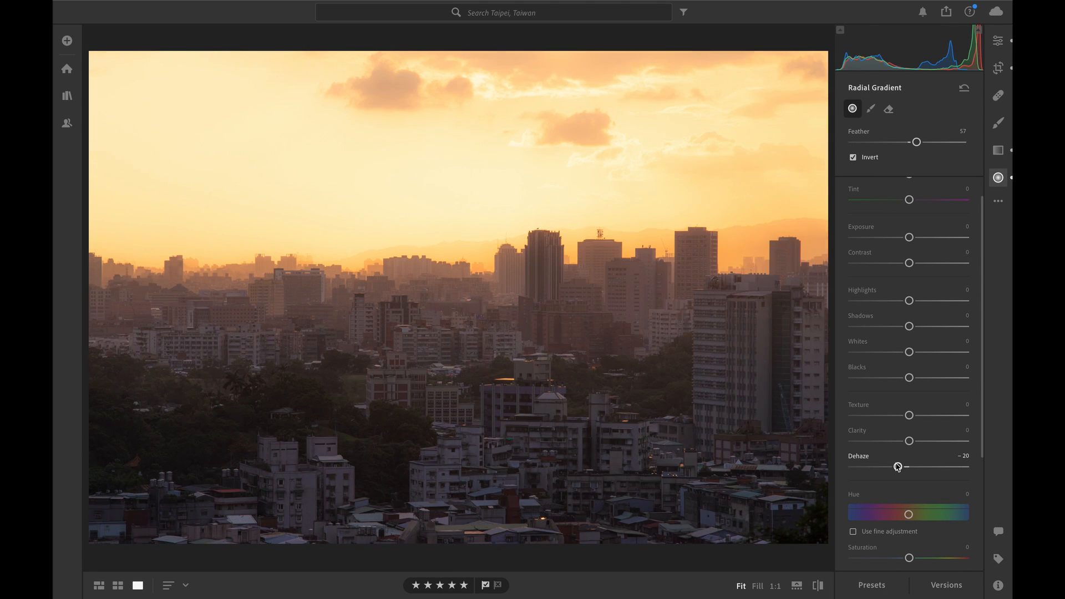
{"action": "key", "text": "shift+Up"}
{"action": "key", "text": "shift+Down"}
{"action": "key", "text": "shift+Up"}
{"action": "key", "text": "shift+Down"}
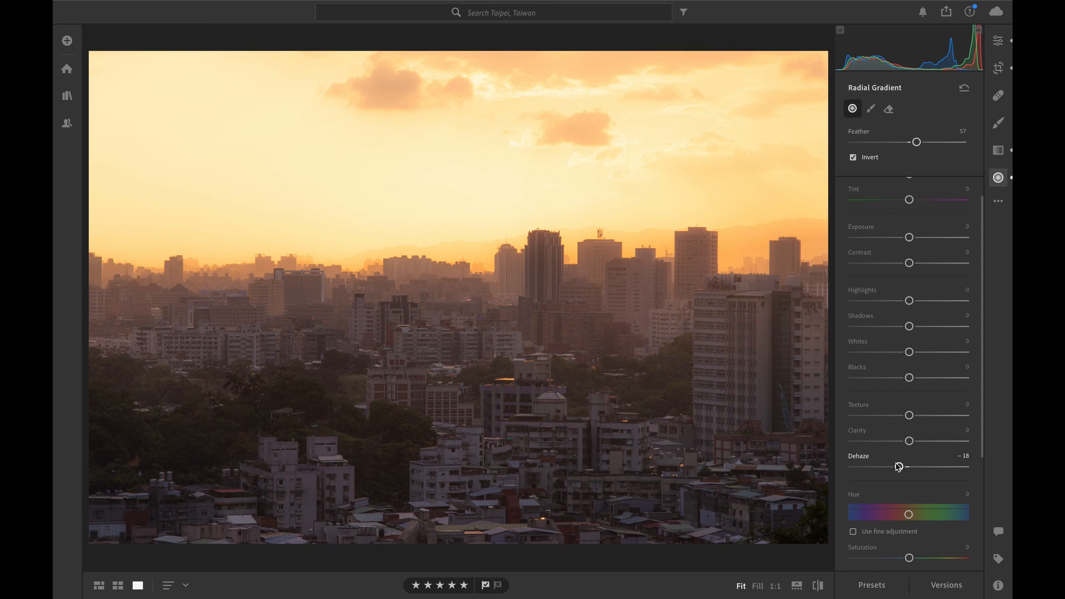
{"action": "left_click_drag", "start_coordinate": [898, 466], "coordinate": [897, 467]}
Turn off Invert for the radial gradient and enlarge its ellipse slightly in height and width.
{"action": "mouse_move", "coordinate": [361, 424]}
{"action": "left_click_drag", "start_coordinate": [361, 423], "coordinate": [359, 424]}
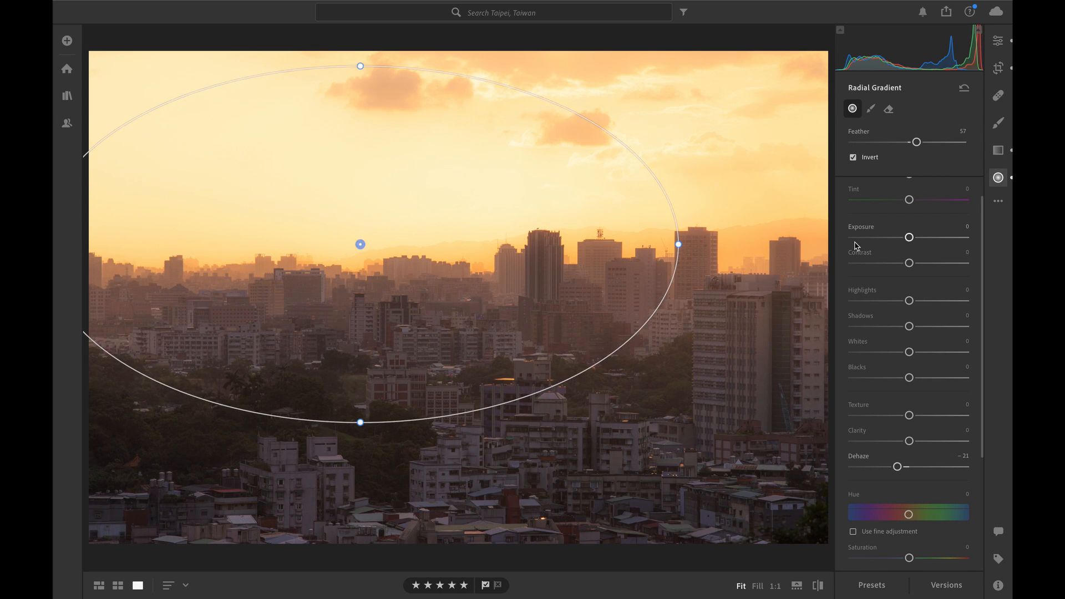
{"action": "left_click", "coordinate": [852, 157]}
{"action": "mouse_move", "coordinate": [465, 379]}
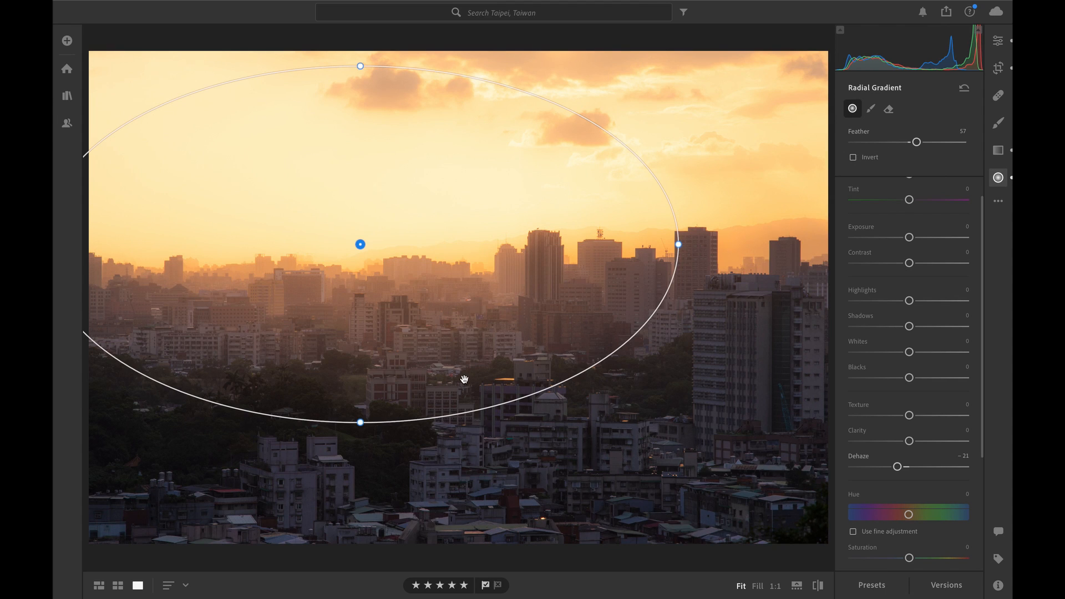
{"action": "left_click_drag", "start_coordinate": [360, 422], "coordinate": [360, 439]}
{"action": "left_click_drag", "start_coordinate": [678, 244], "coordinate": [708, 244]}
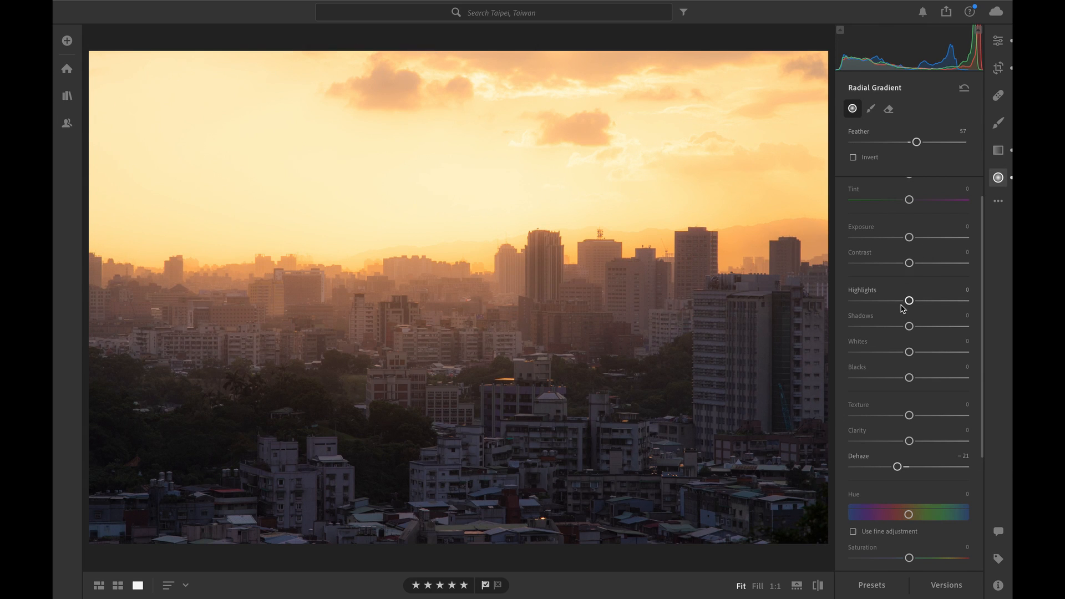
Set the radial gradient's Highlights to +11 and its Saturation to +4.
{"action": "key", "text": "shift+Up"}
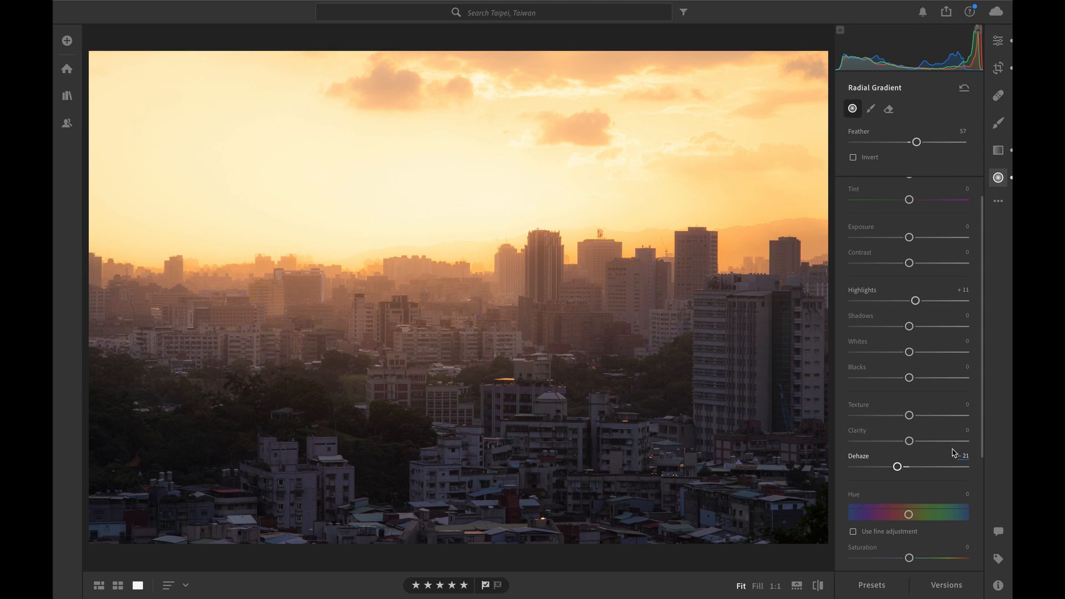
{"action": "left_click", "coordinate": [853, 158]}
{"action": "left_click", "coordinate": [854, 158]}
{"action": "scroll", "coordinate": [918, 471], "scroll_direction": "down", "scroll_amount": 2}
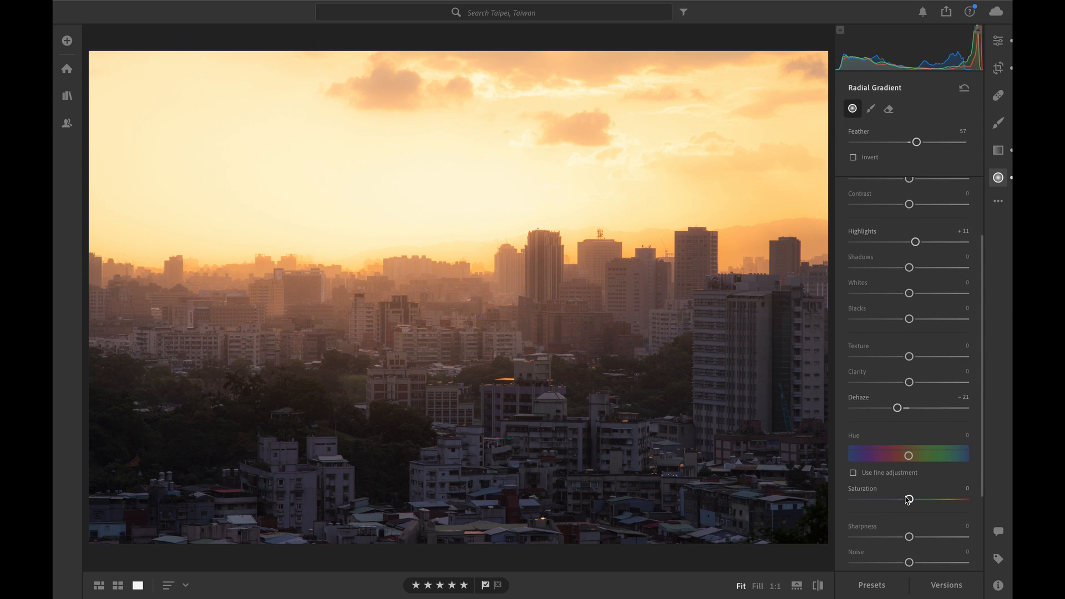
{"action": "scroll", "coordinate": [907, 500], "scroll_direction": "down", "scroll_amount": 4}
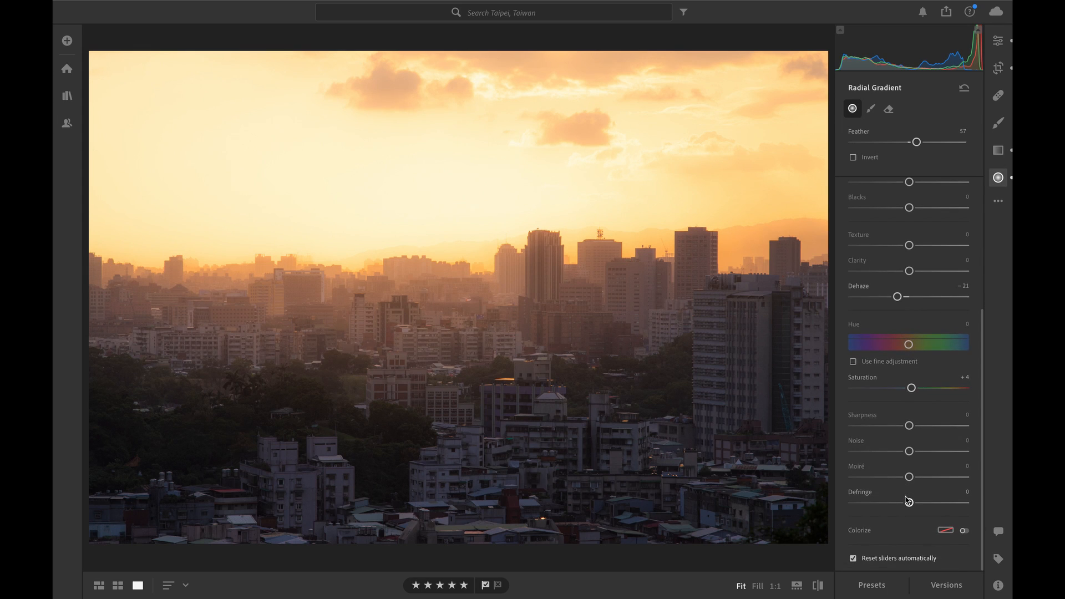
{"action": "scroll", "coordinate": [908, 502], "scroll_direction": "up", "scroll_amount": 7}
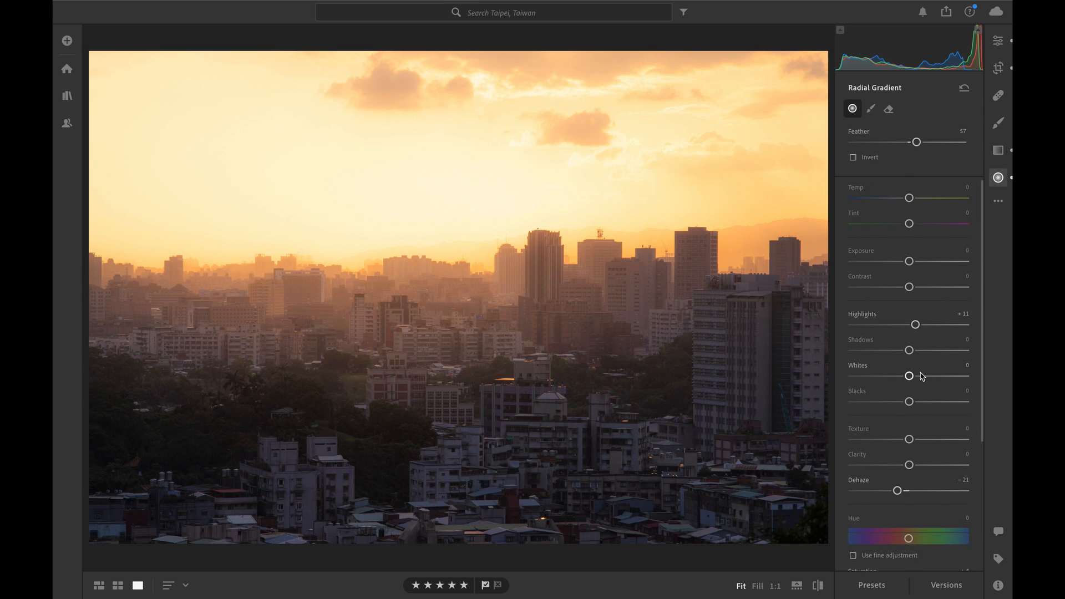
Slightly lower the radial gradient's Contrast and return to the global edit settings.
{"action": "left_click_drag", "start_coordinate": [906, 287], "coordinate": [906, 288]}
{"action": "scroll", "coordinate": [906, 288], "scroll_direction": "down", "scroll_amount": 2}
{"action": "key", "text": "e"}
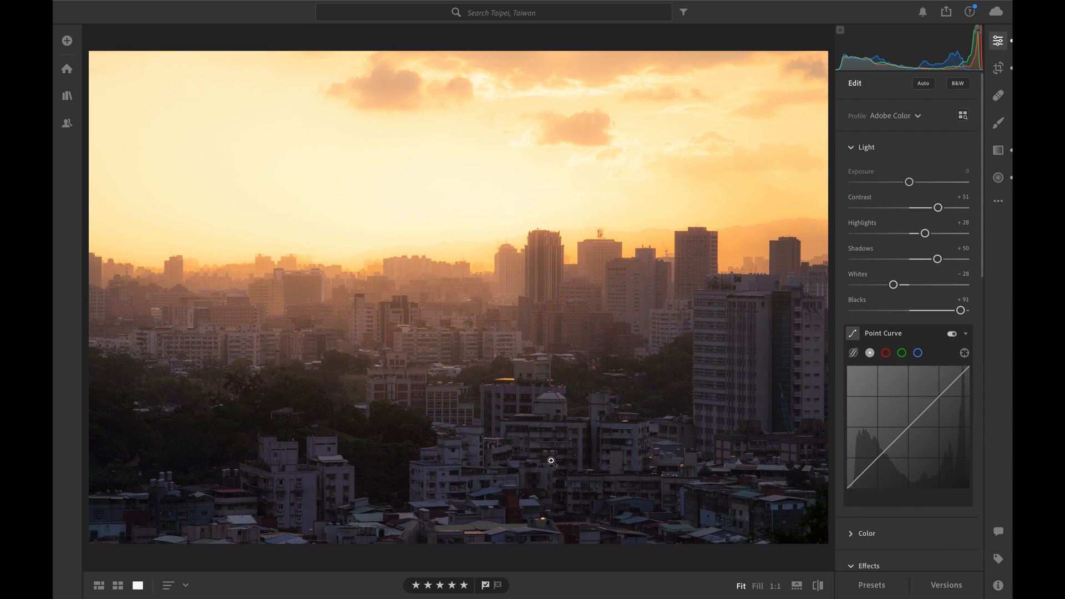
Compare the photo with its gradient adjustments against the original several times.
{"action": "key", "text": "backslash"}
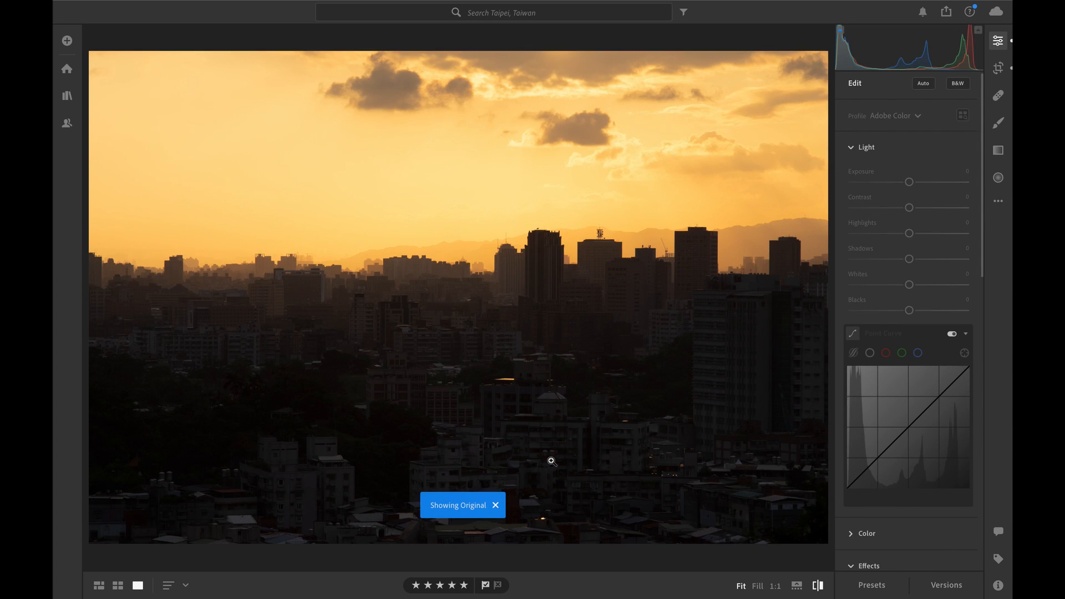
{"action": "key", "text": "backslash"}
{"action": "key", "text": "backslash"}
{"action": "key", "text": "backslash"}
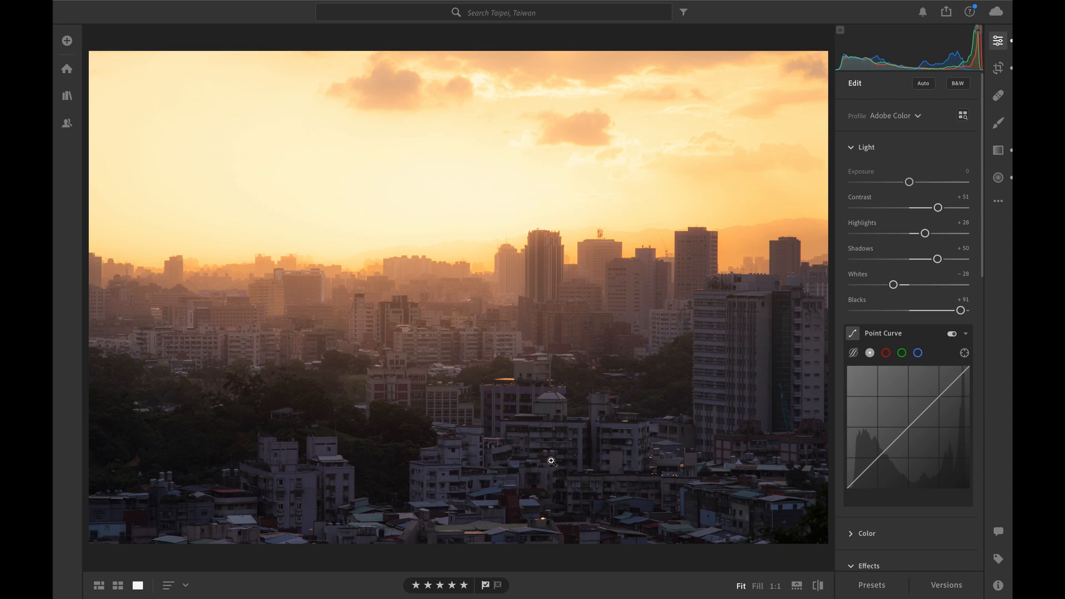
{"action": "key", "text": "backslash"}
{"action": "key", "text": "backslash"}
Shape the main point curve into a gentle S with slightly raised highlights, a lifted black point and lowered shadows.
{"action": "left_click_drag", "start_coordinate": [936, 399], "coordinate": [932, 399]}
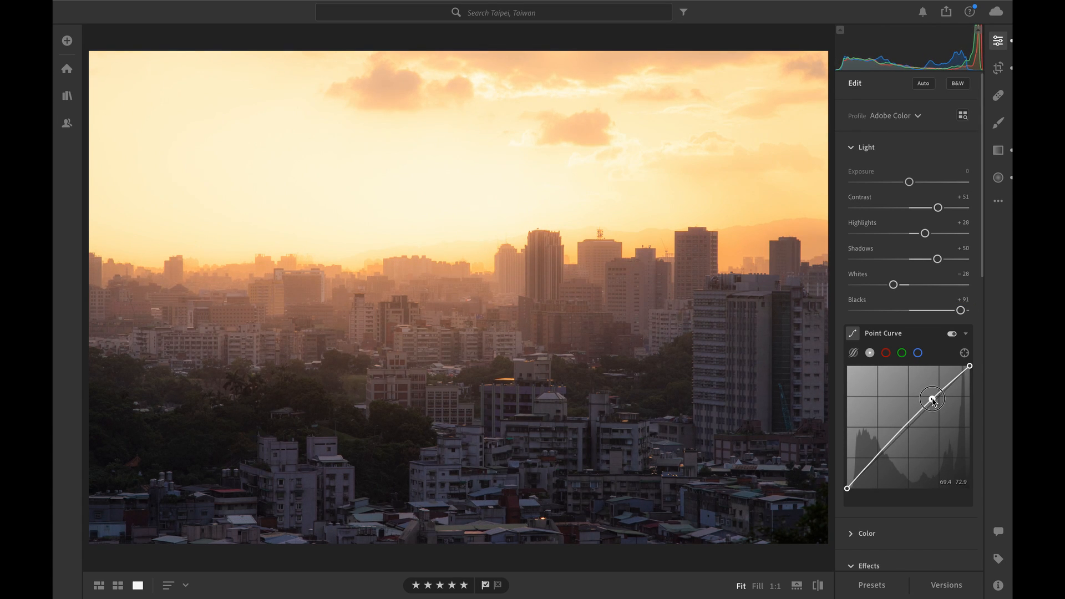
{"action": "left_click_drag", "start_coordinate": [872, 462], "coordinate": [849, 485]}
{"action": "left_click_drag", "start_coordinate": [847, 481], "coordinate": [878, 460]}
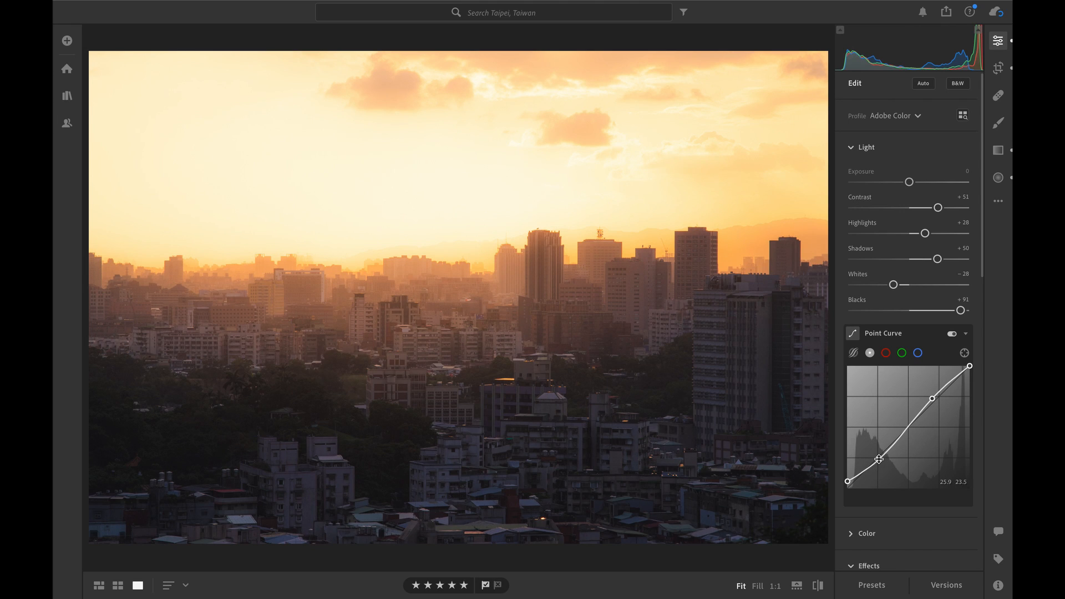
On the blue point curve, lift the black point, lower the highlights and adjust a shadow point.
{"action": "left_click", "coordinate": [918, 354]}
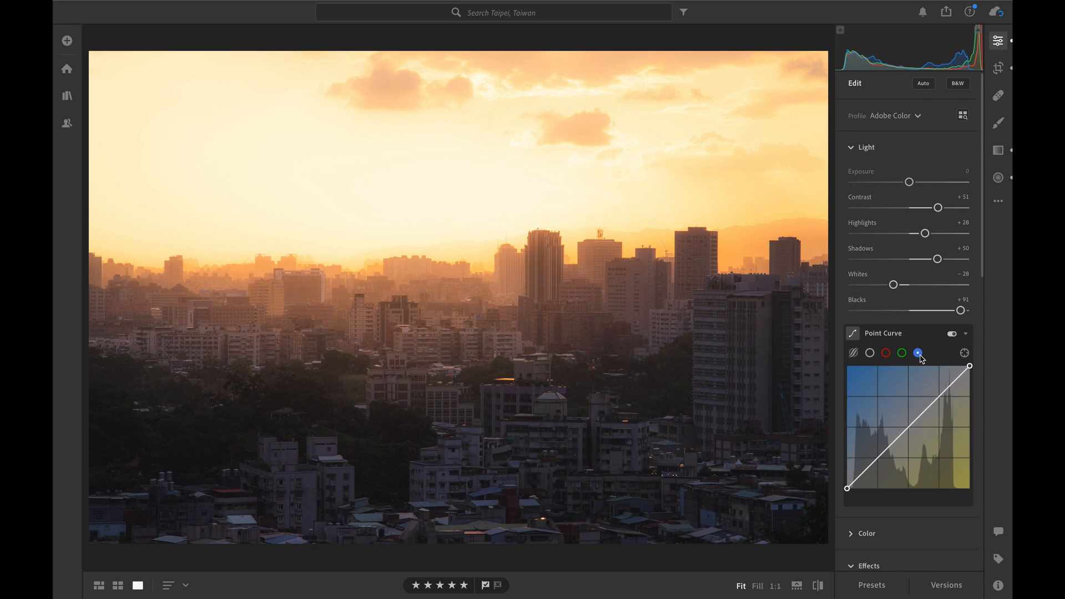
{"action": "left_click", "coordinate": [870, 353]}
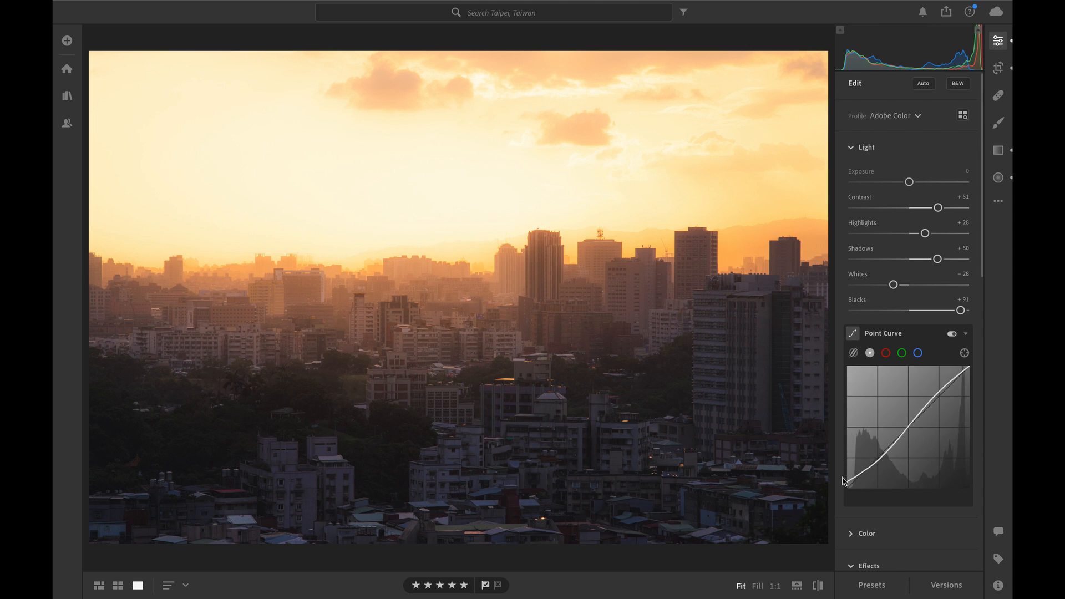
{"action": "left_click", "coordinate": [919, 353]}
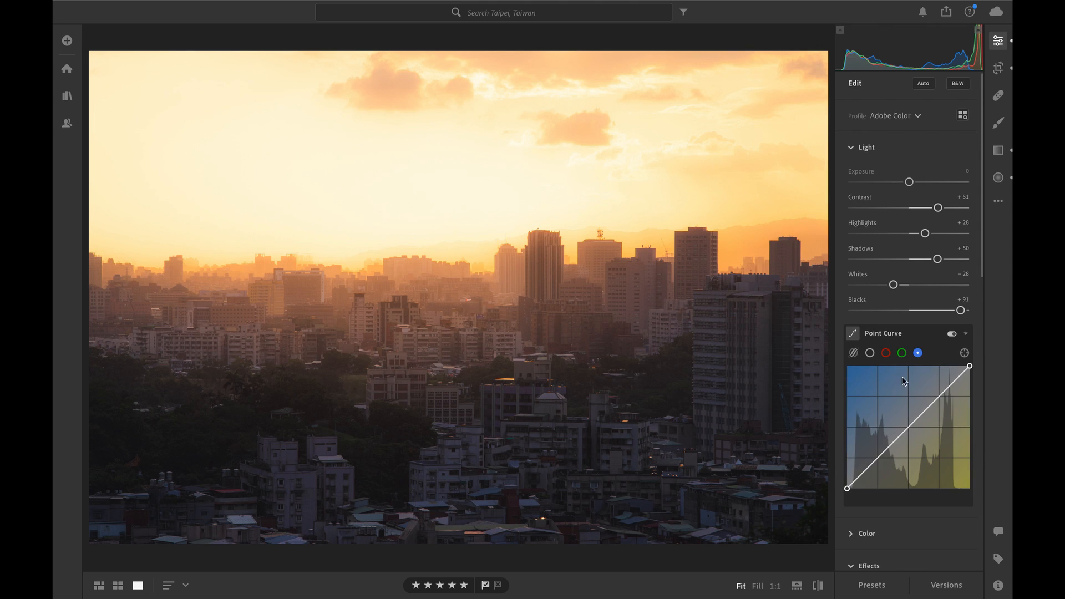
{"action": "left_click_drag", "start_coordinate": [847, 482], "coordinate": [847, 483]}
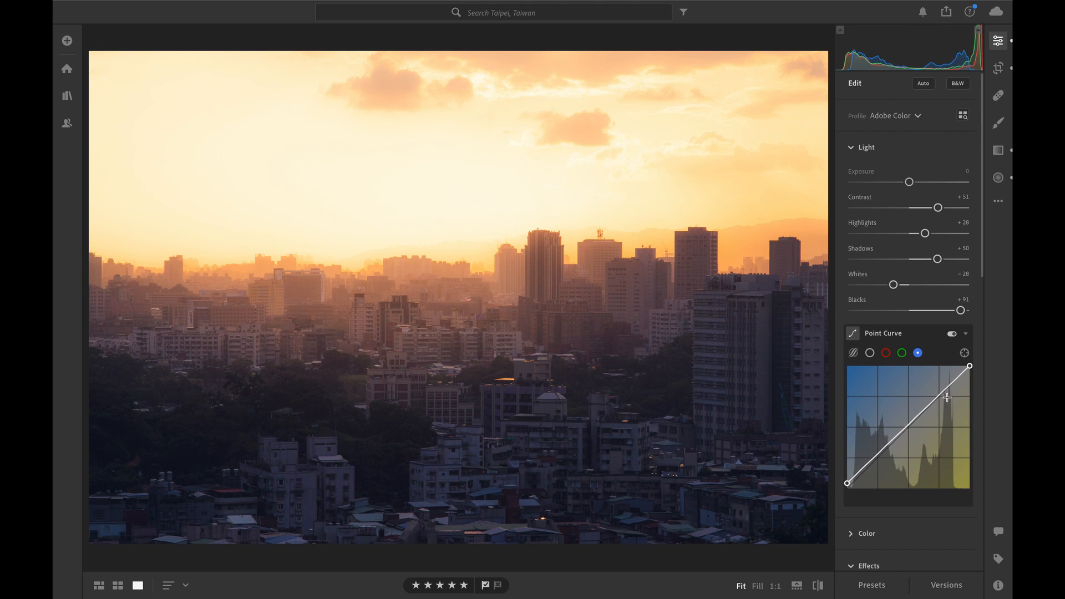
{"action": "left_click_drag", "start_coordinate": [940, 394], "coordinate": [940, 399]}
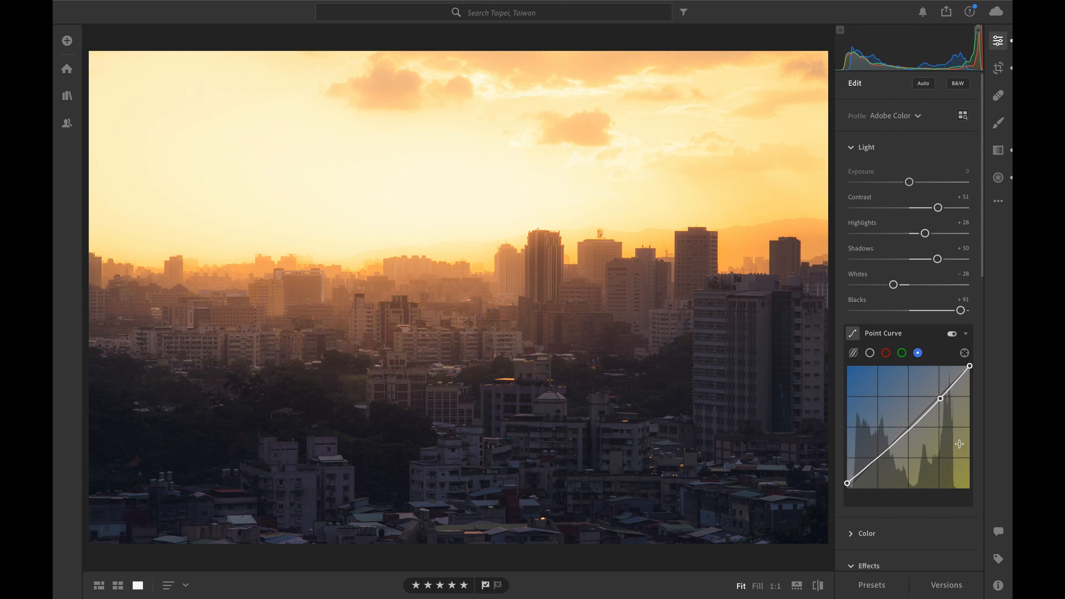
{"action": "left_click_drag", "start_coordinate": [883, 454], "coordinate": [867, 469]}
{"action": "left_click_drag", "start_coordinate": [867, 470], "coordinate": [867, 470]}
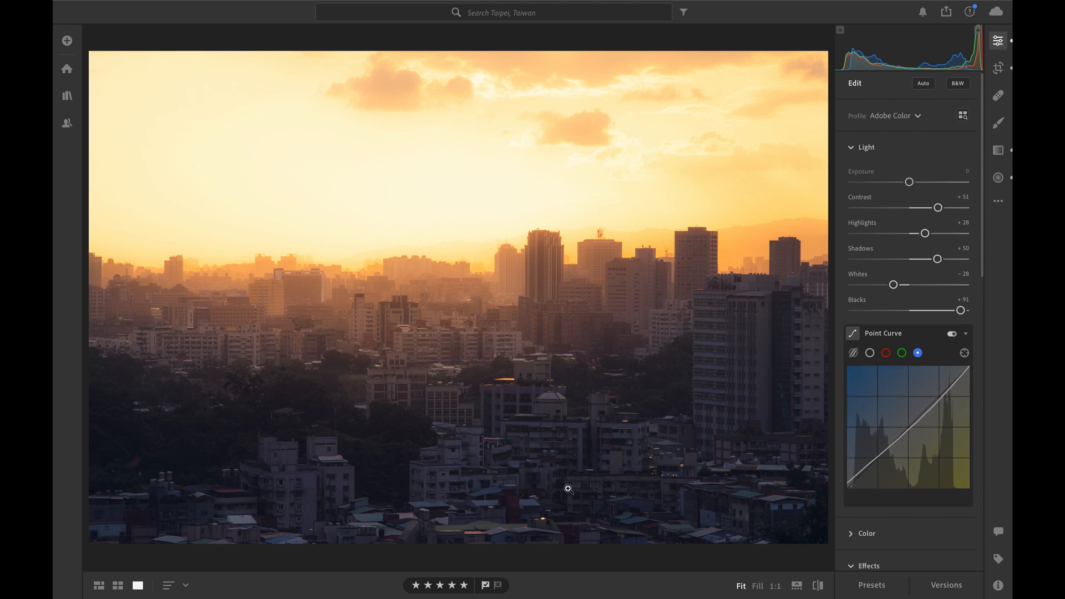
On the red point curve, raise the highlights to about 71.8/72.9 and slightly lower the shadows.
{"action": "left_click", "coordinate": [885, 353]}
{"action": "left_click", "coordinate": [937, 395]}
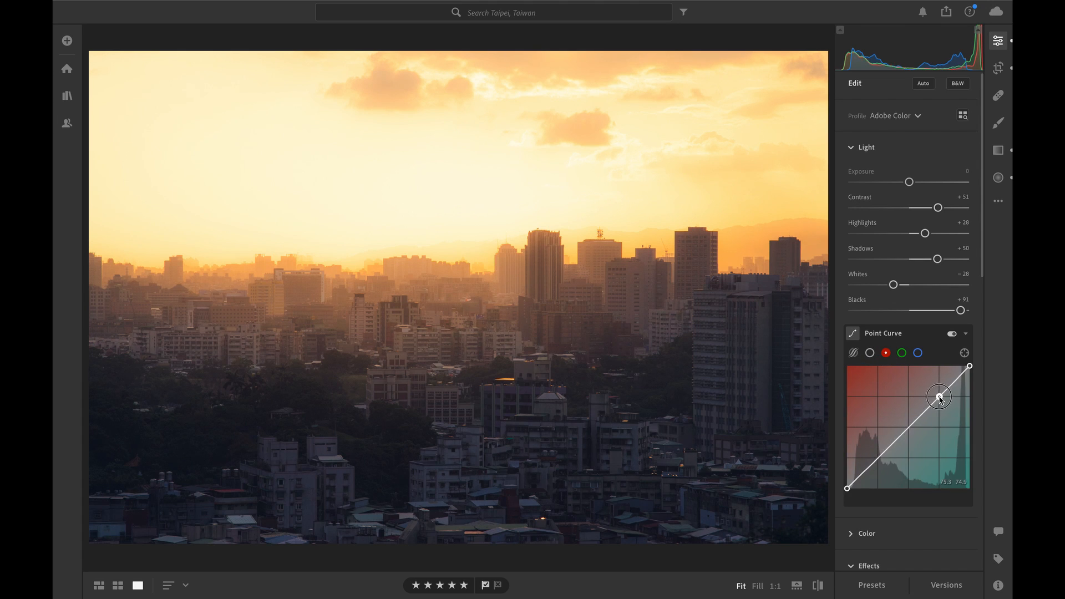
{"action": "left_click_drag", "start_coordinate": [937, 396], "coordinate": [936, 399]}
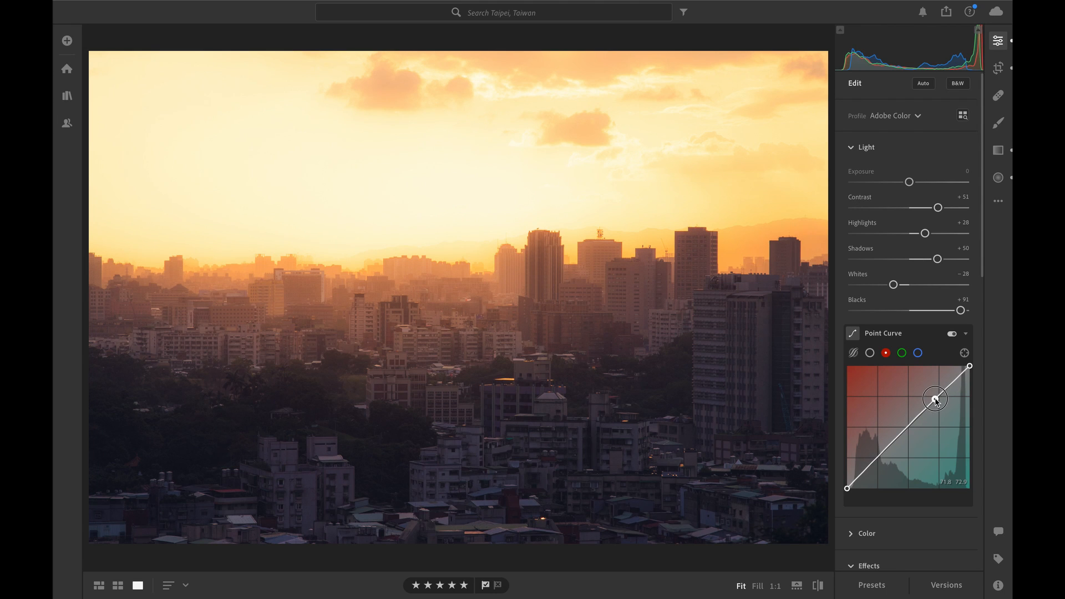
{"action": "left_click", "coordinate": [878, 457]}
{"action": "left_click_drag", "start_coordinate": [878, 458], "coordinate": [879, 460]}
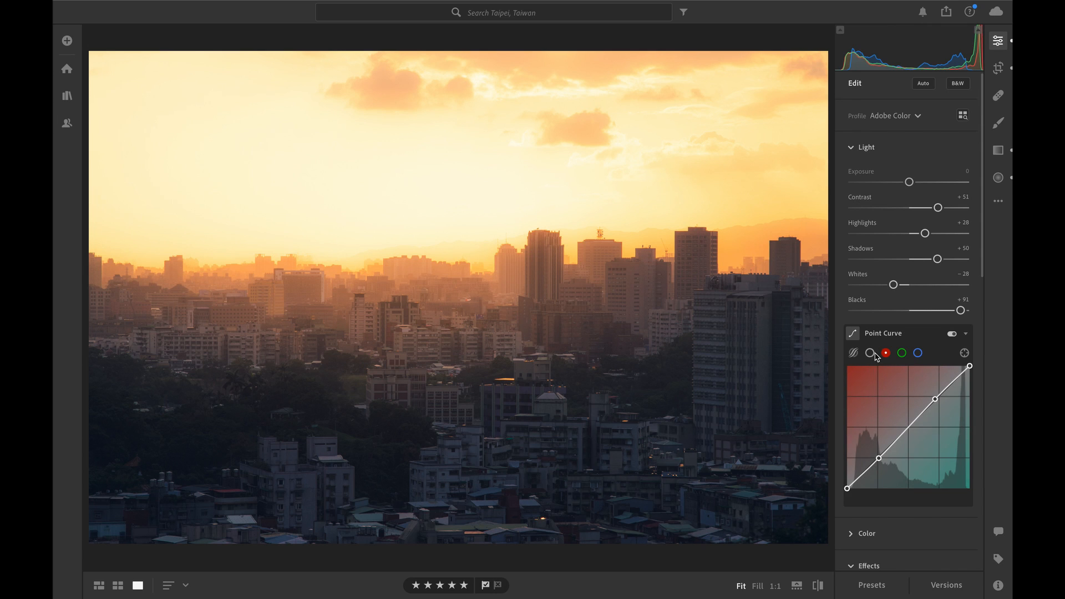
Compare the curve-adjusted photo with the original and collapse the Point Curve.
{"action": "key", "text": "backslash"}
{"action": "key", "text": "backslash"}
{"action": "key", "text": "backslash"}
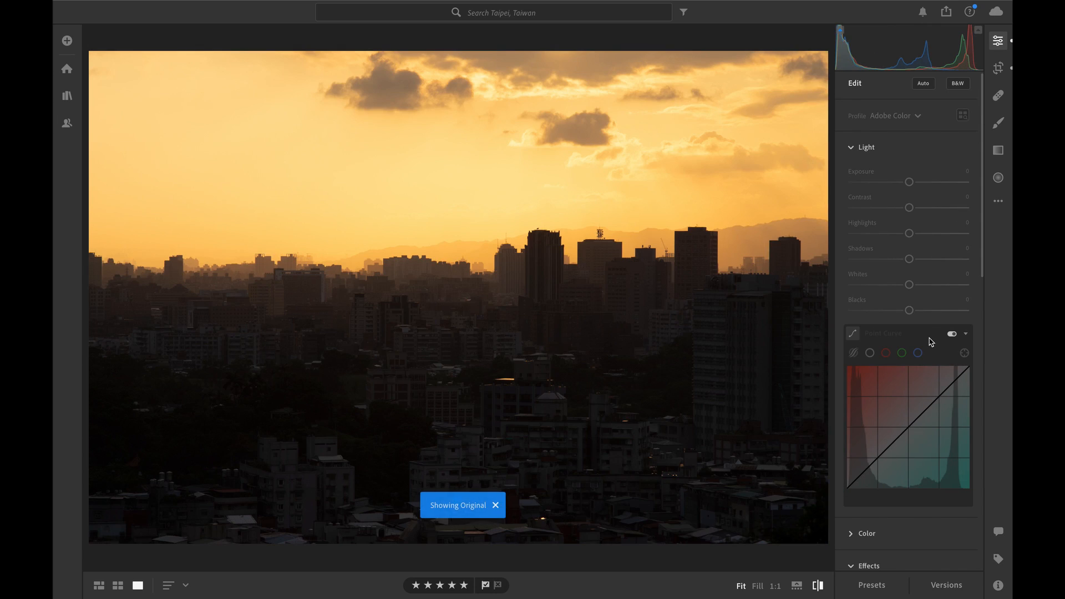
{"action": "key", "text": "backslash"}
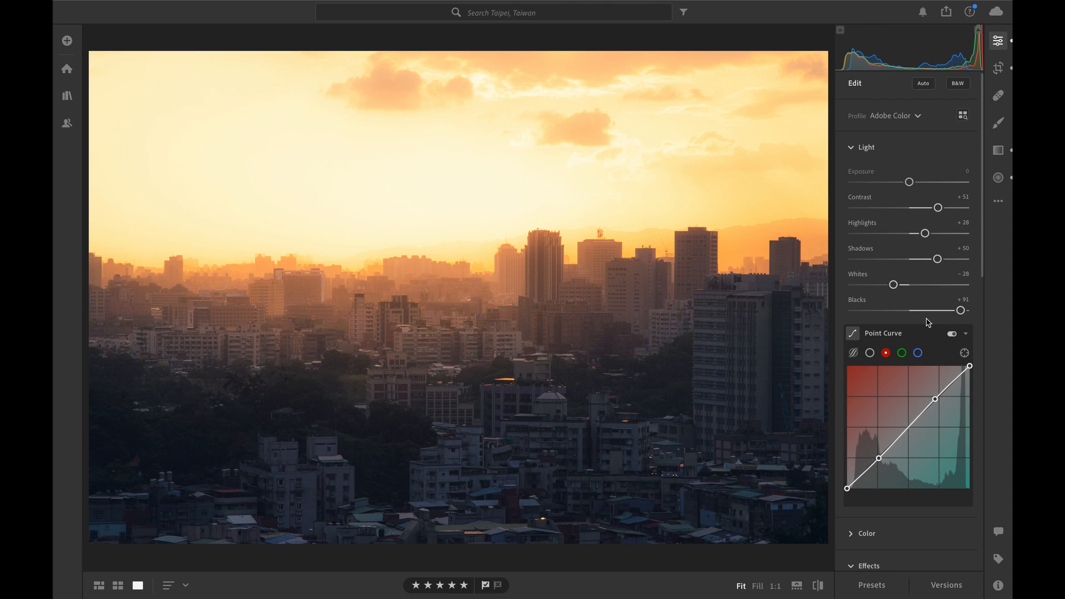
{"action": "left_click", "coordinate": [964, 335]}
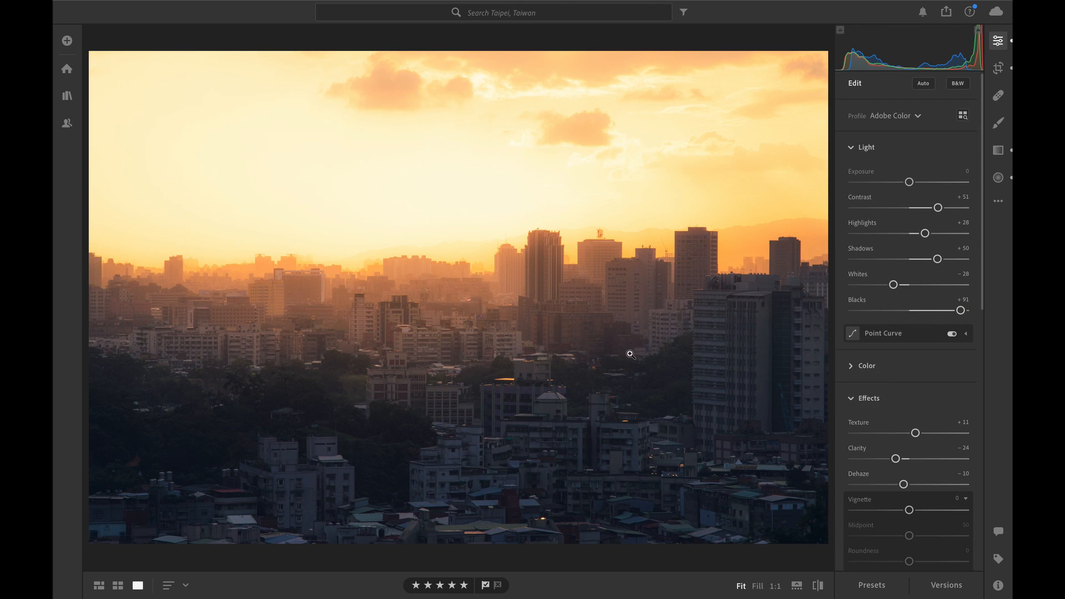